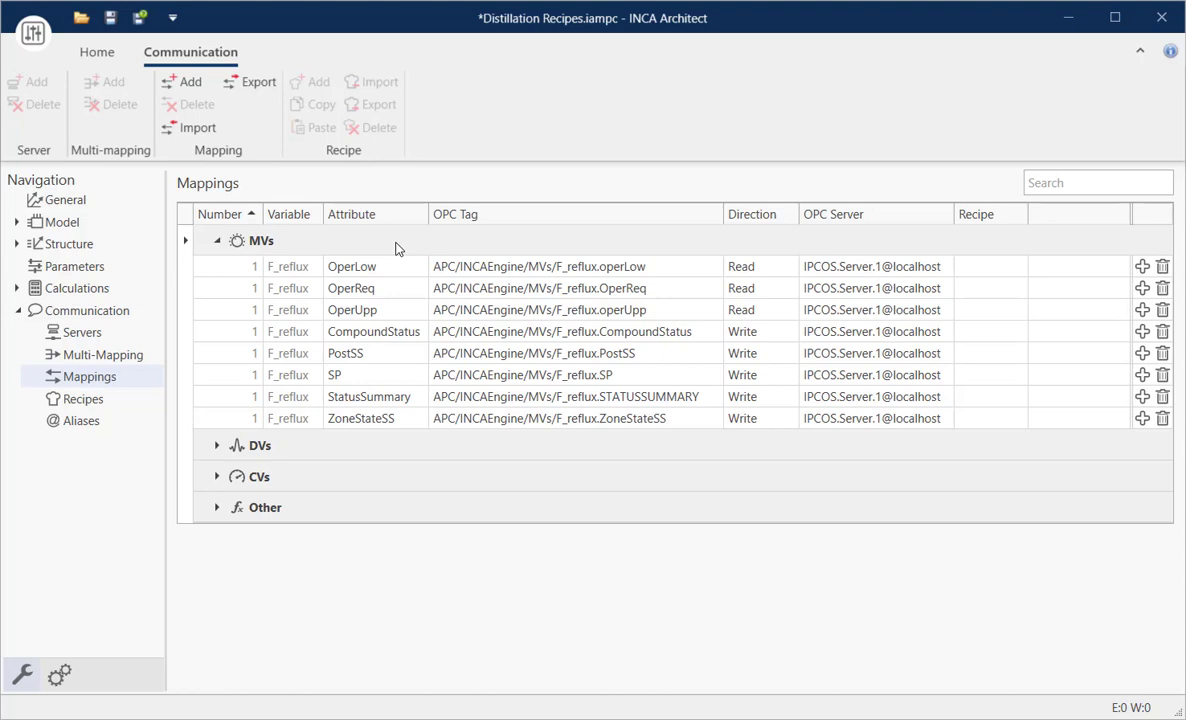
- Add a new communication recipe and name it "MV Read"
click(82, 399)
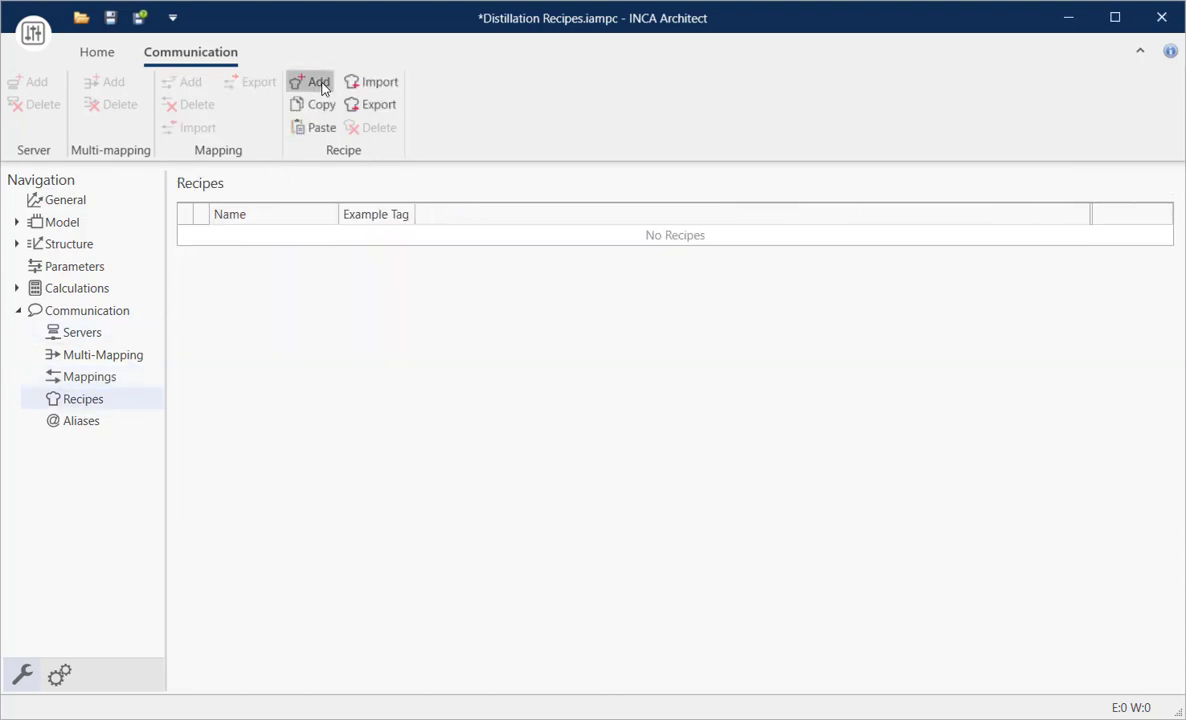
click(318, 82)
click(201, 235)
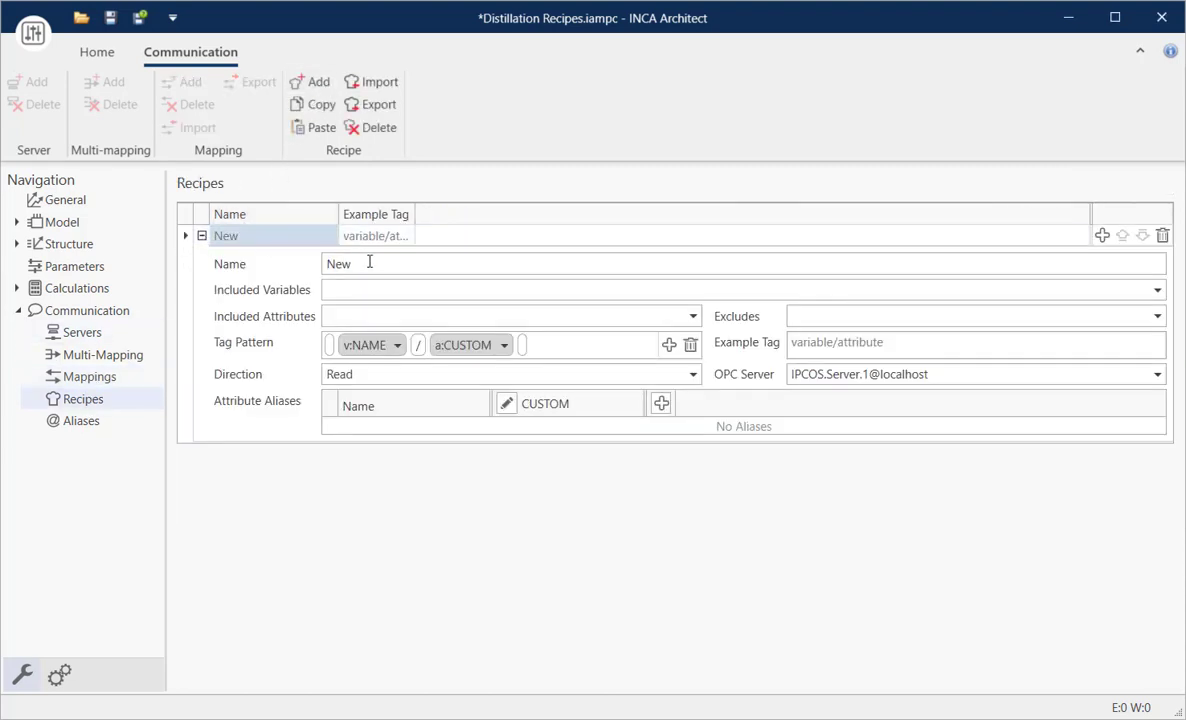
click(368, 263)
text(MV Read)
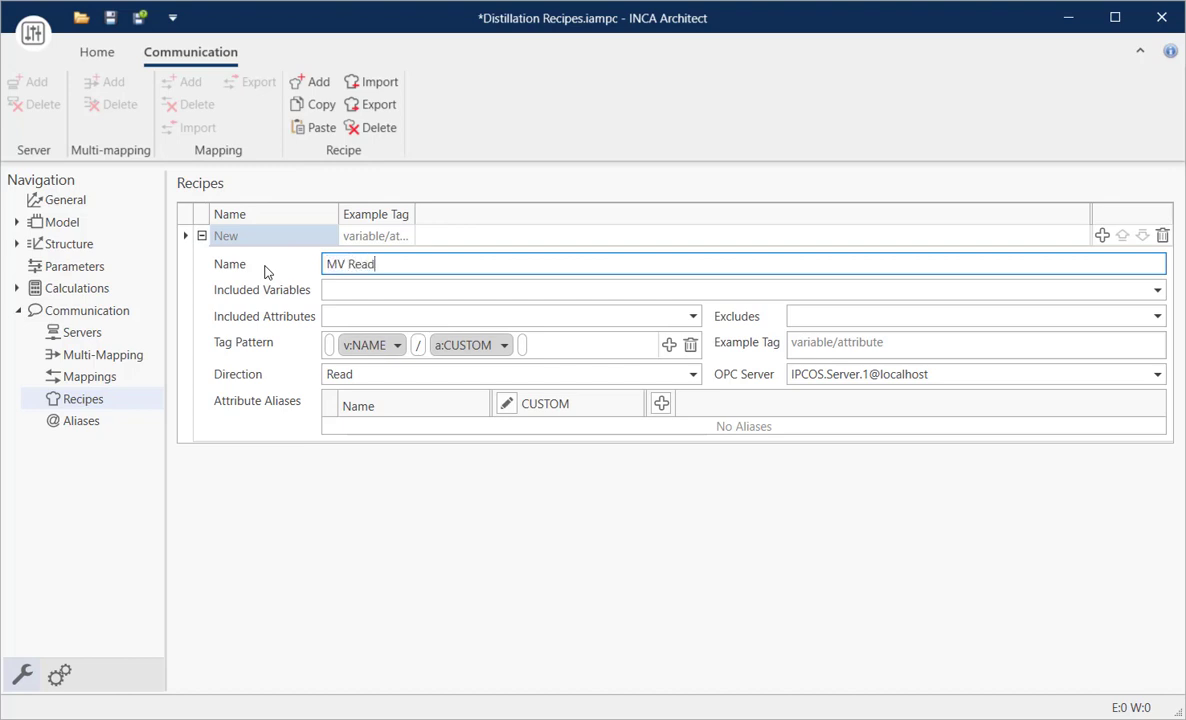
- Include the MV variable F_steam in the MV Read recipe
click(1072, 289)
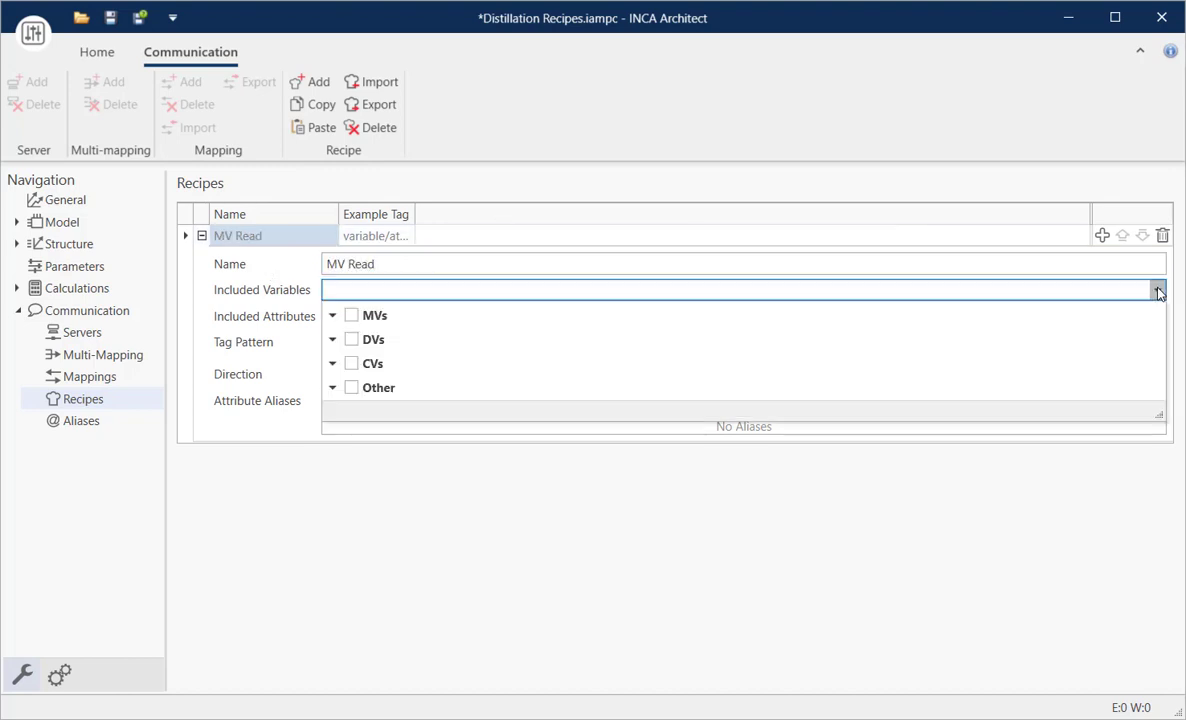
click(332, 315)
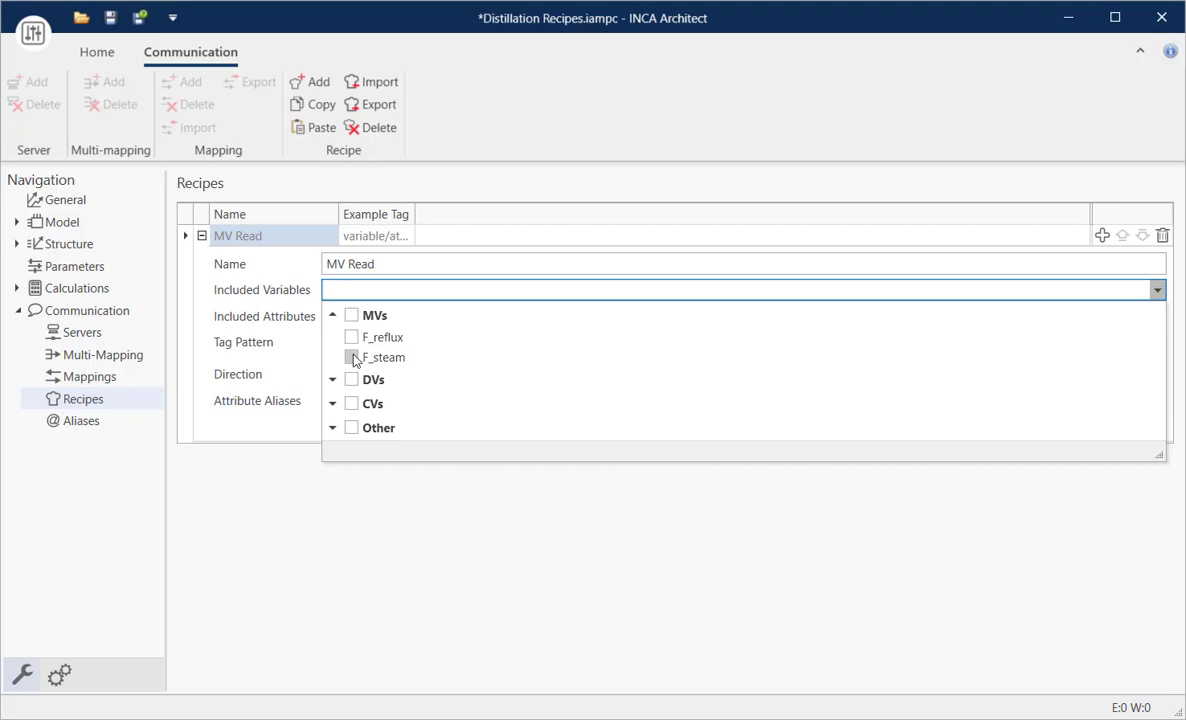
click(353, 363)
click(288, 318)
- Include the attributes OperLow, OperReq and OperUpp in the MV Read recipe
click(692, 316)
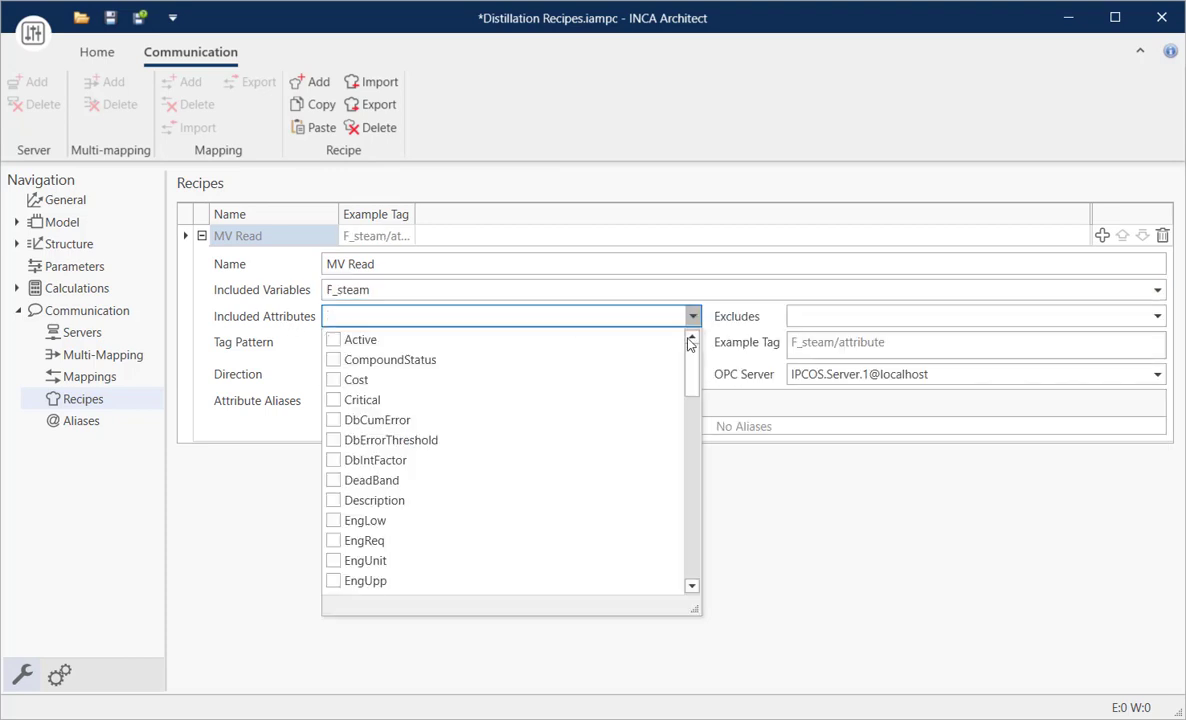
drag(692, 340, 697, 430)
scroll(450, 447, down, 4)
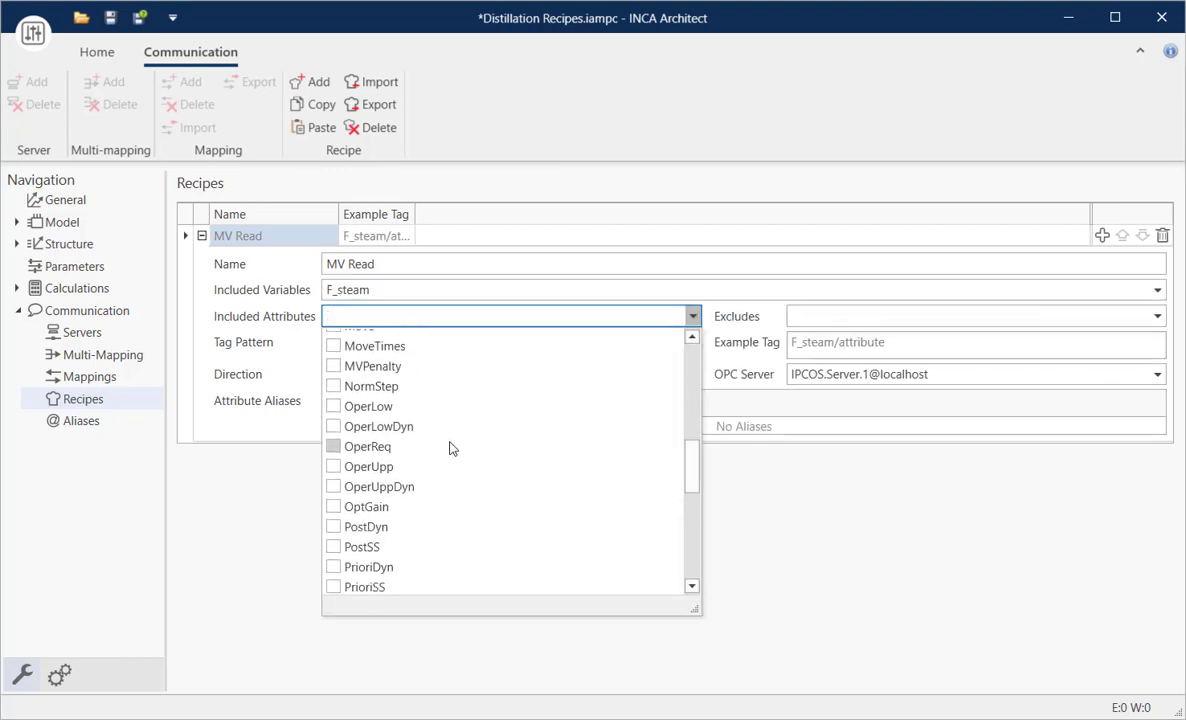
click(333, 406)
click(333, 446)
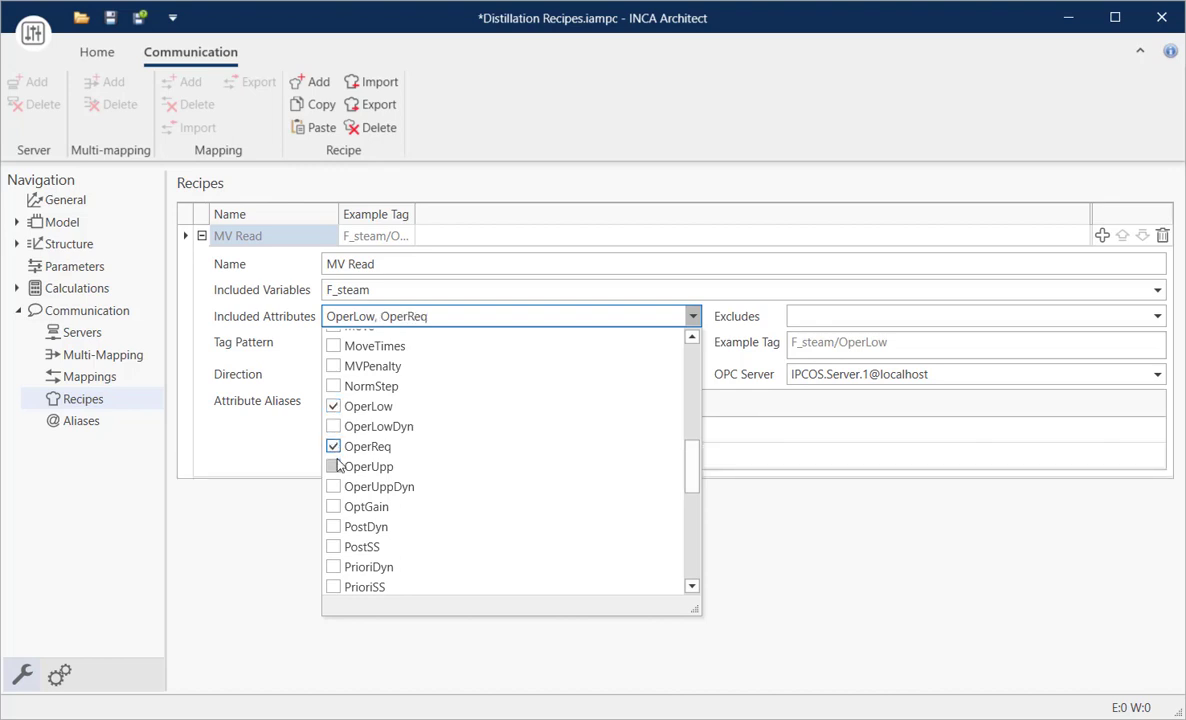
click(333, 466)
click(787, 567)
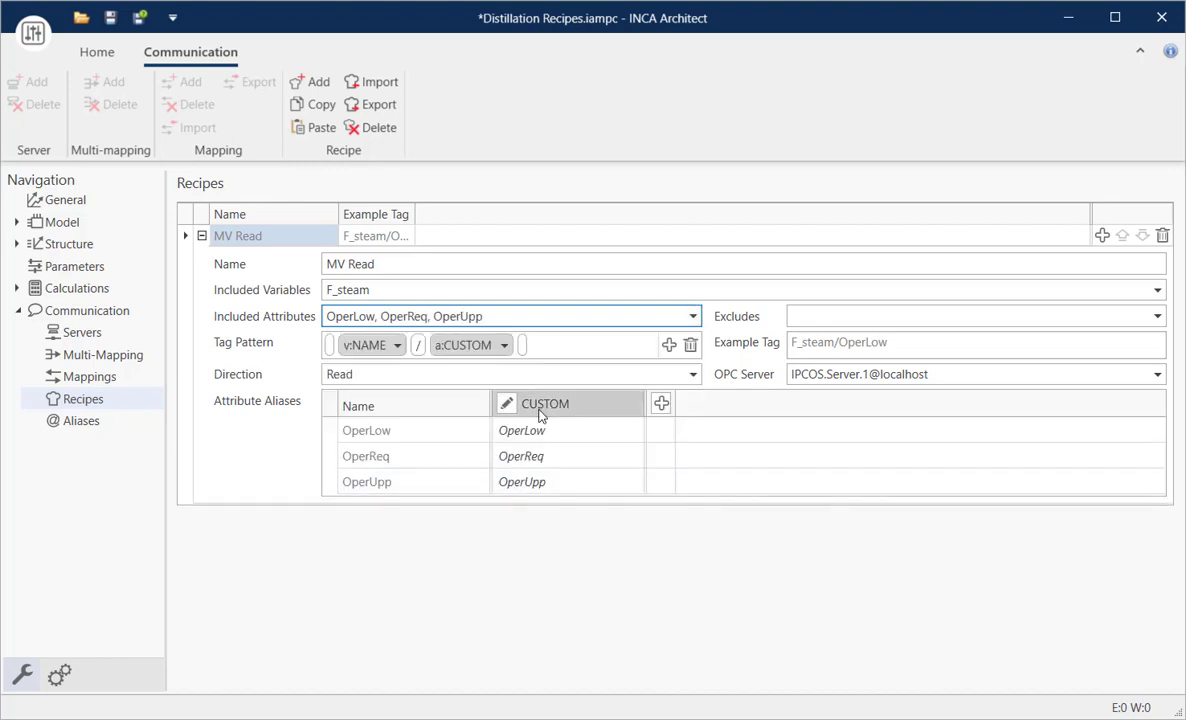
- Set the MV Read recipe's direction to Read and check the mappings it generates
click(640, 374)
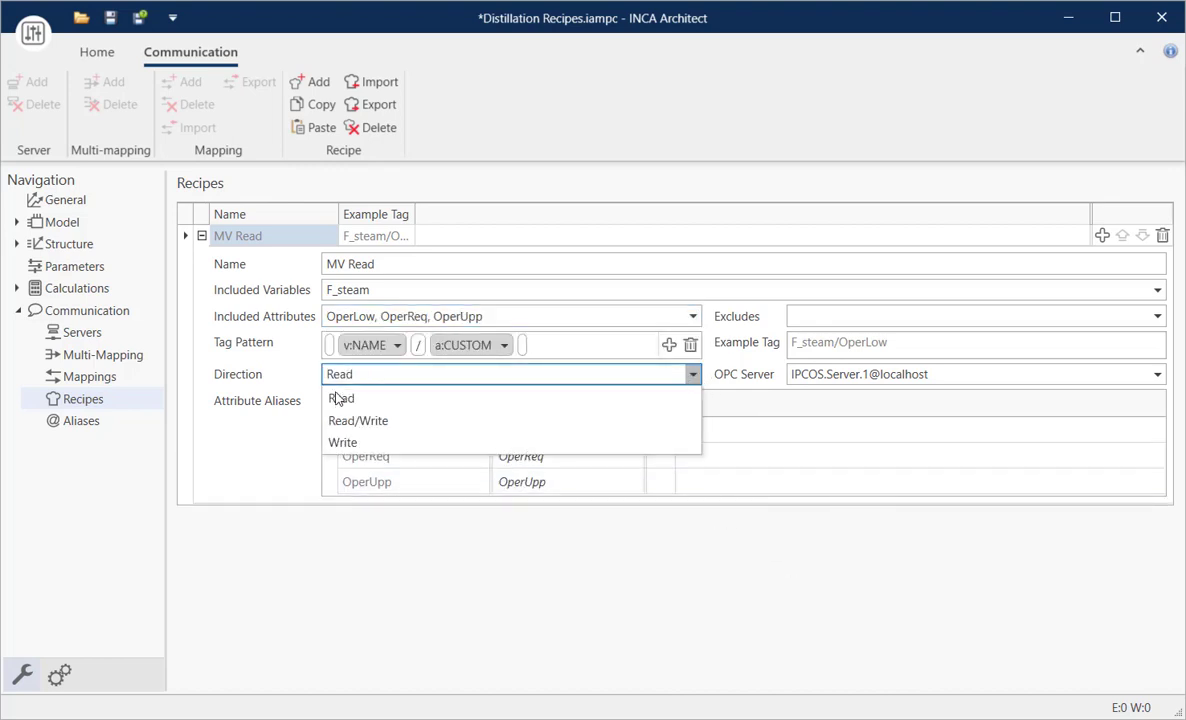
click(330, 392)
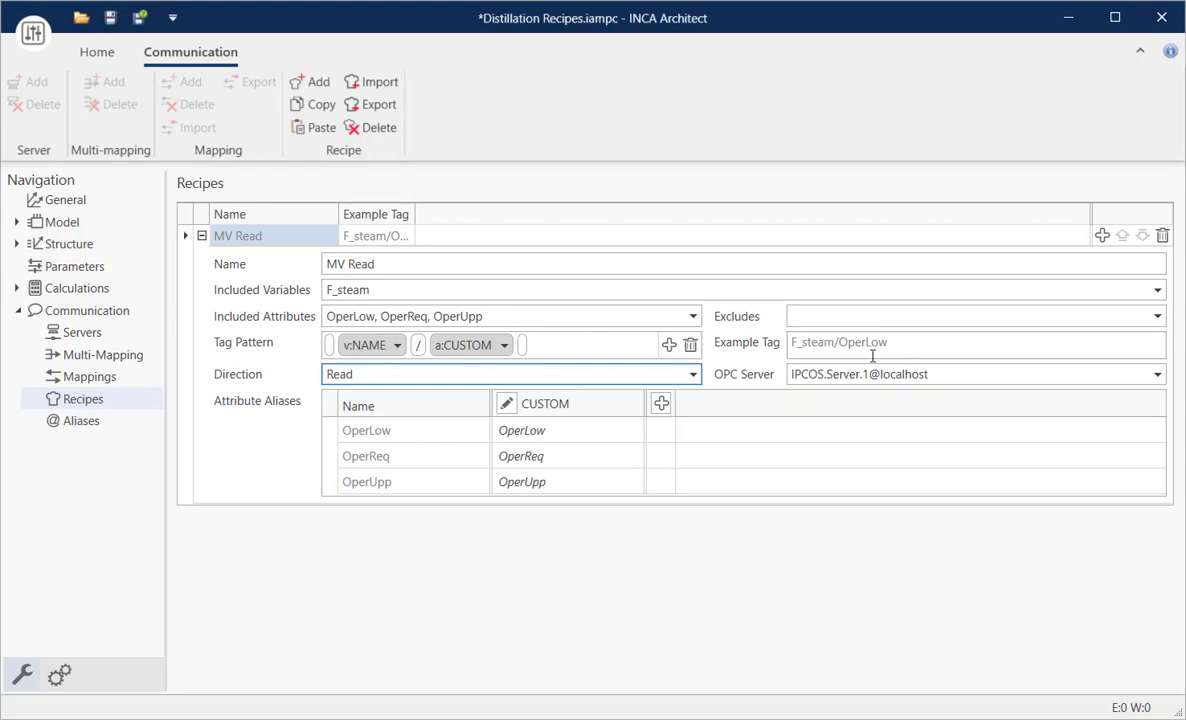
click(92, 378)
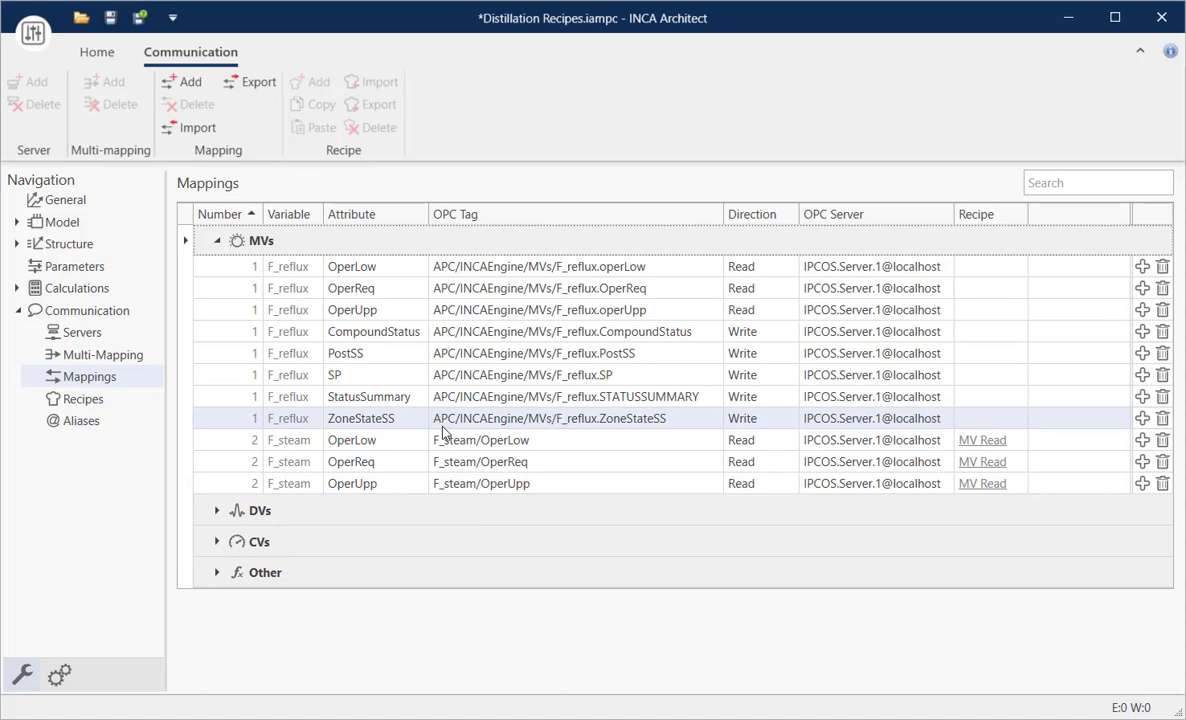
- Prefix the MV Read recipe's tag pattern with "APC/INCAEngine/MVs/" ahead of the variable name
click(90, 396)
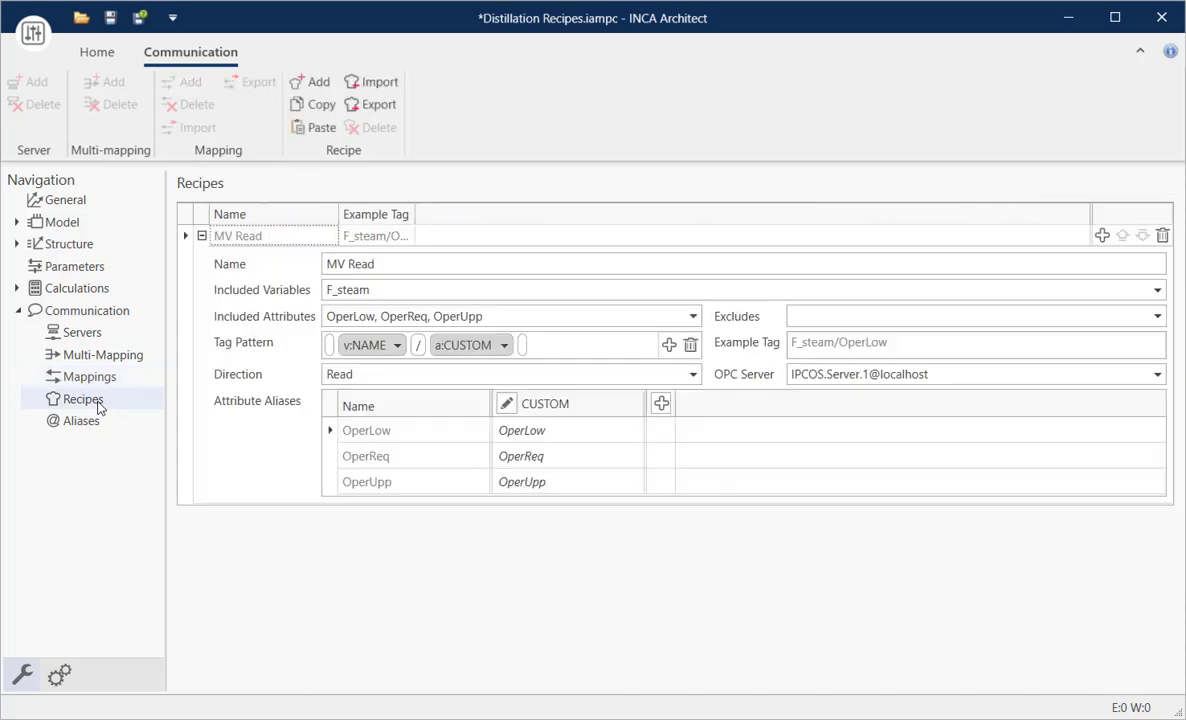
click(331, 358)
text(A)
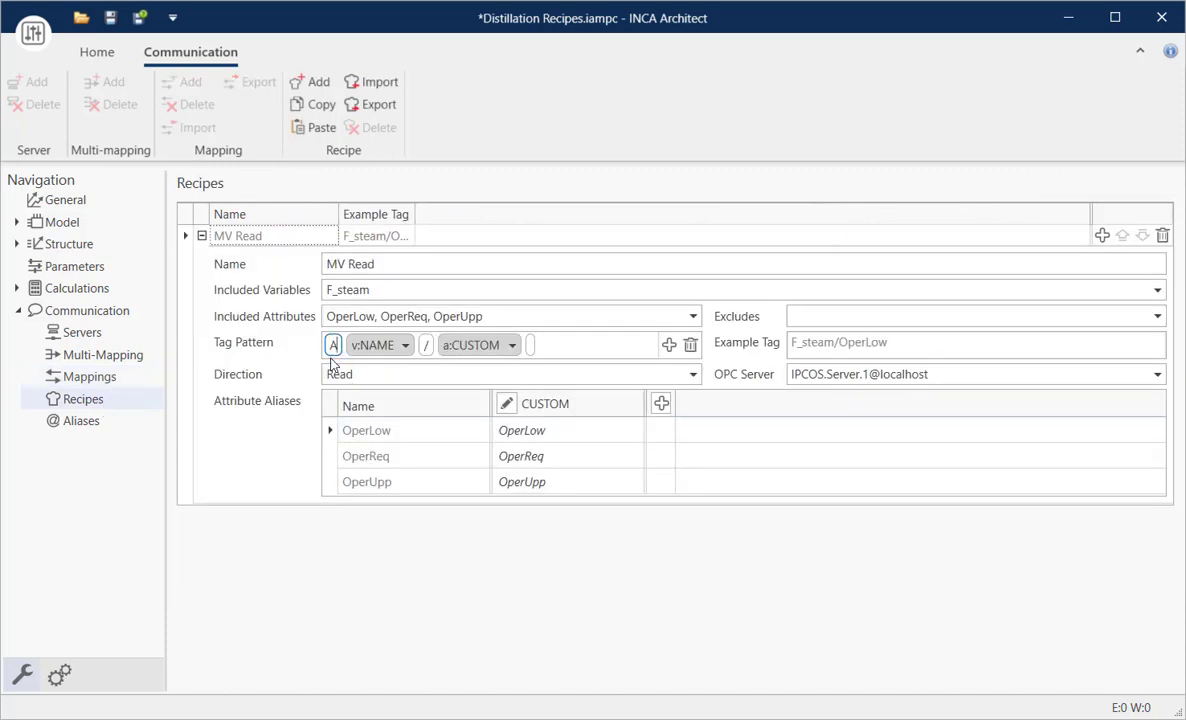
text(PC/)
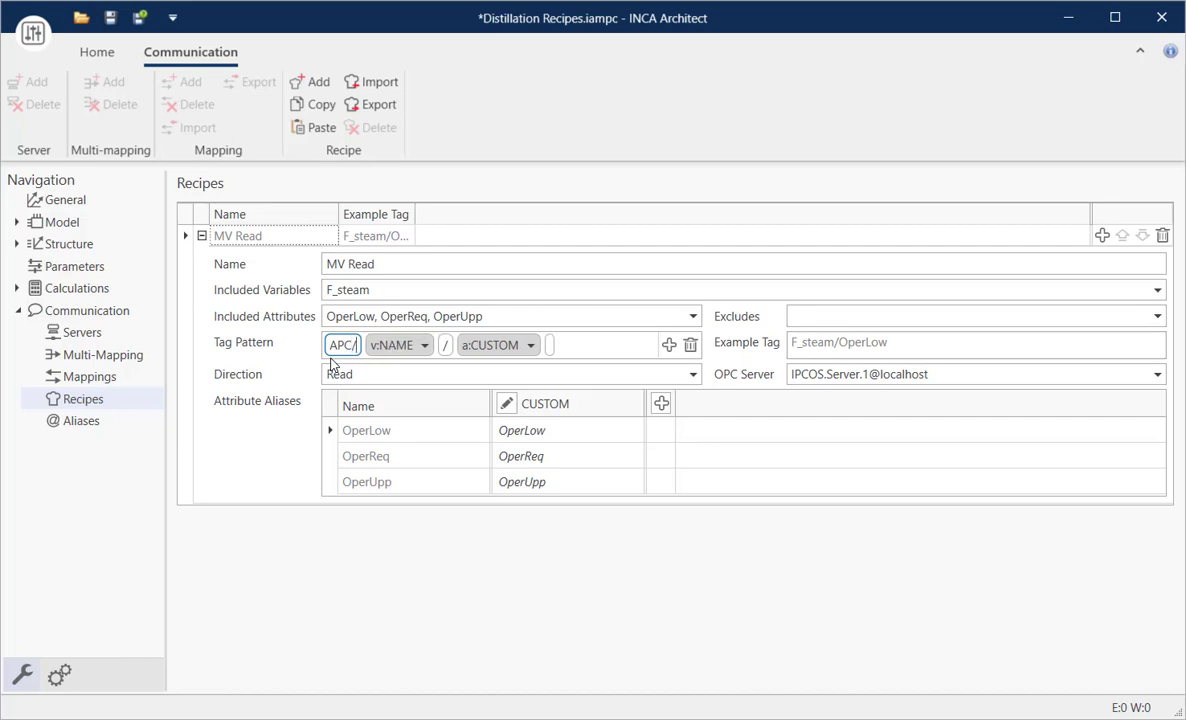
text(INCA)
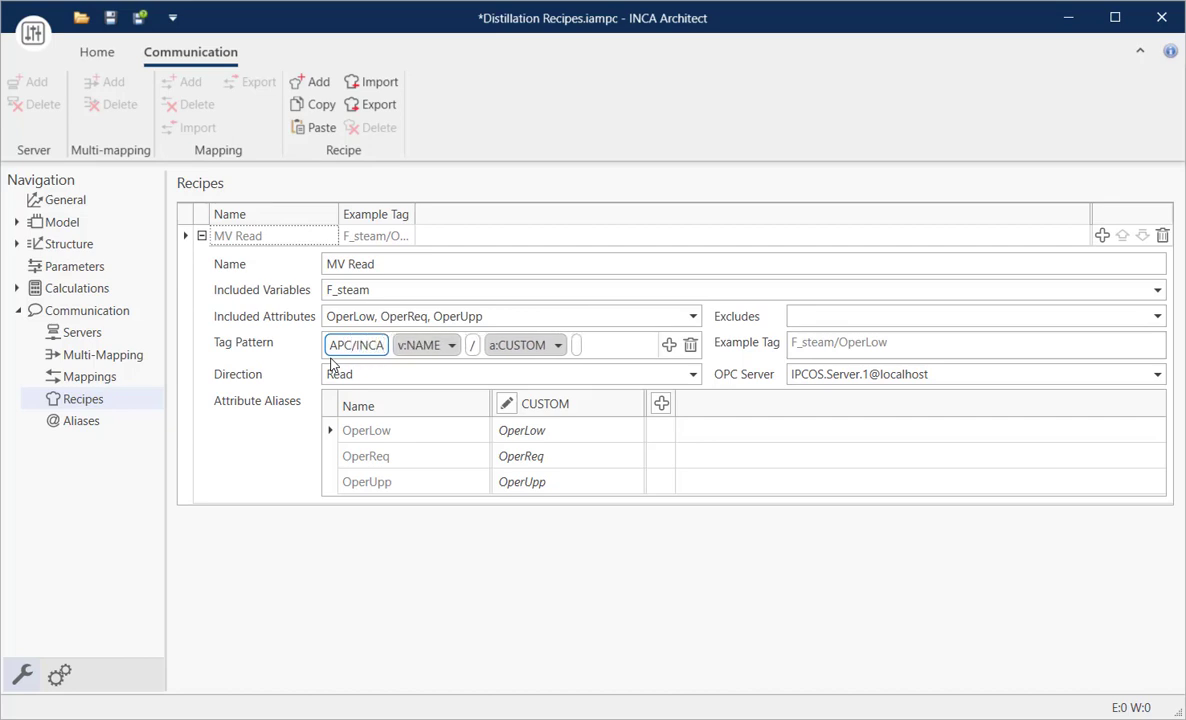
text(Engi)
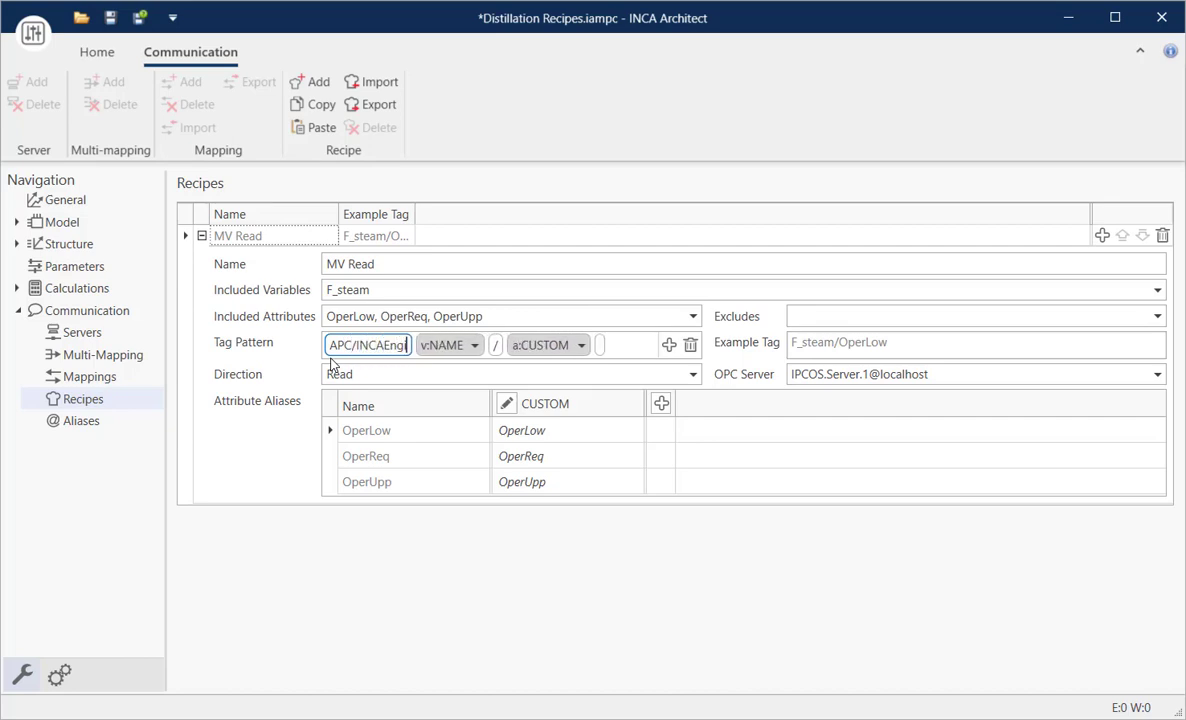
text(ne/M)
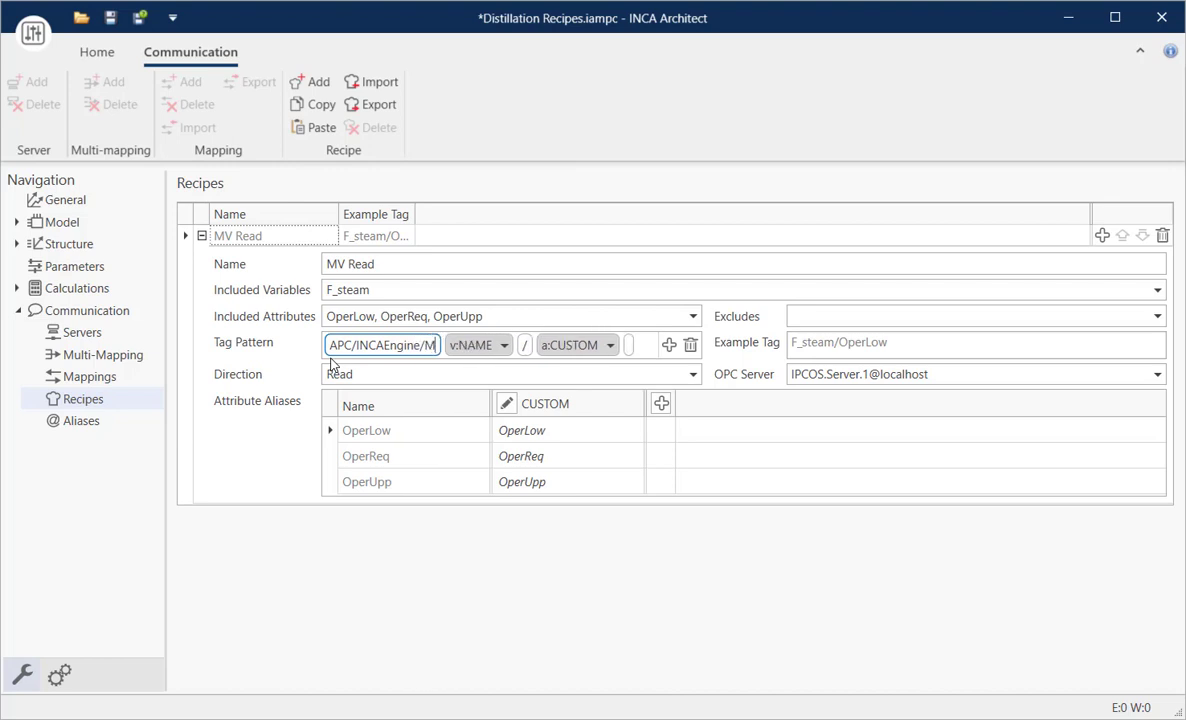
text(Vs/)
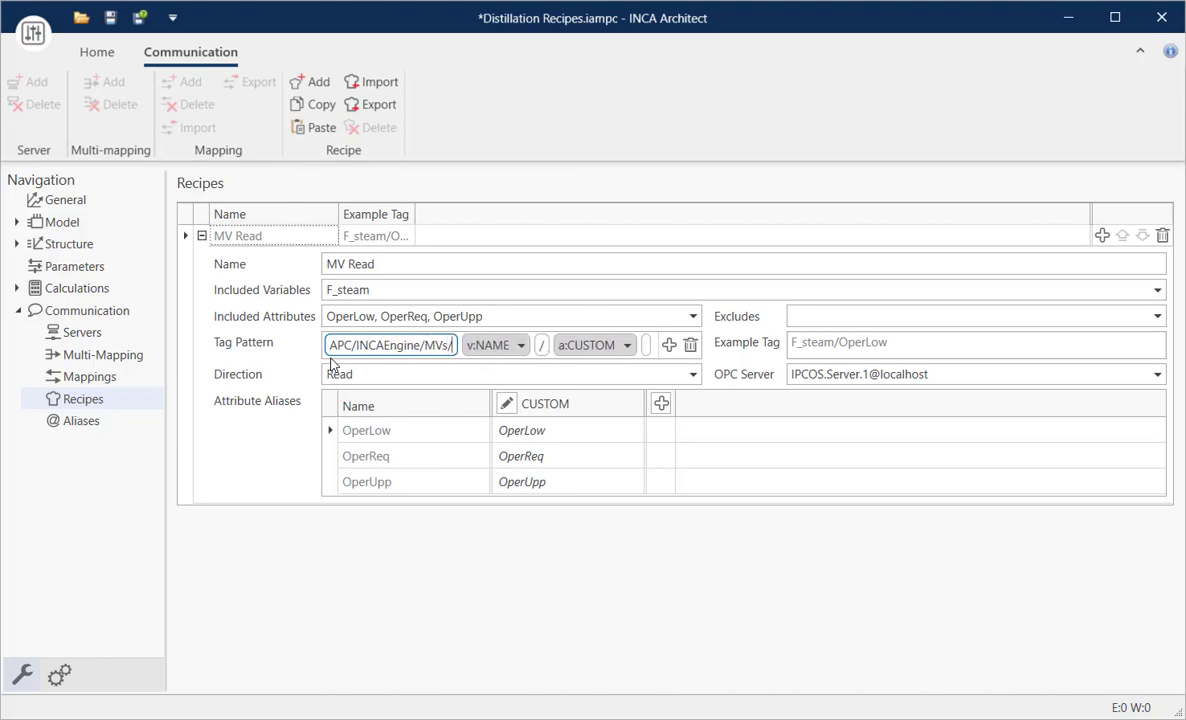
- Set the separator between variable name and attribute in the MV Read tag pattern to "." and check the F_steam mappings
click(541, 345)
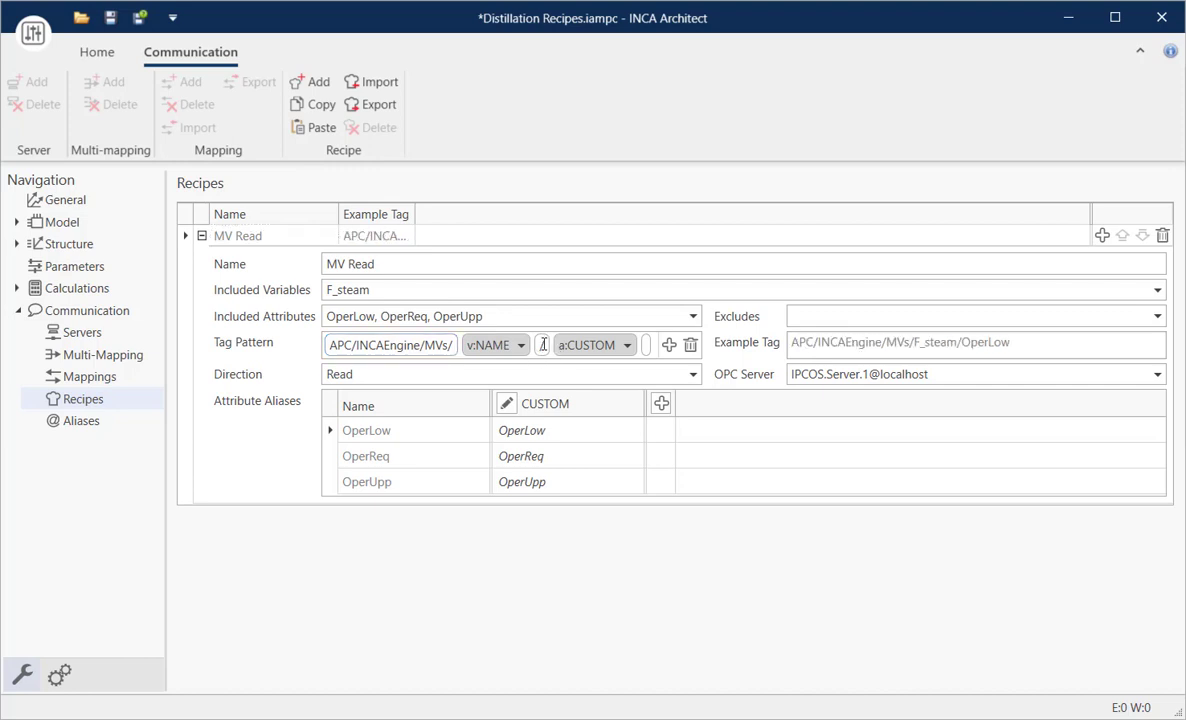
text(.)
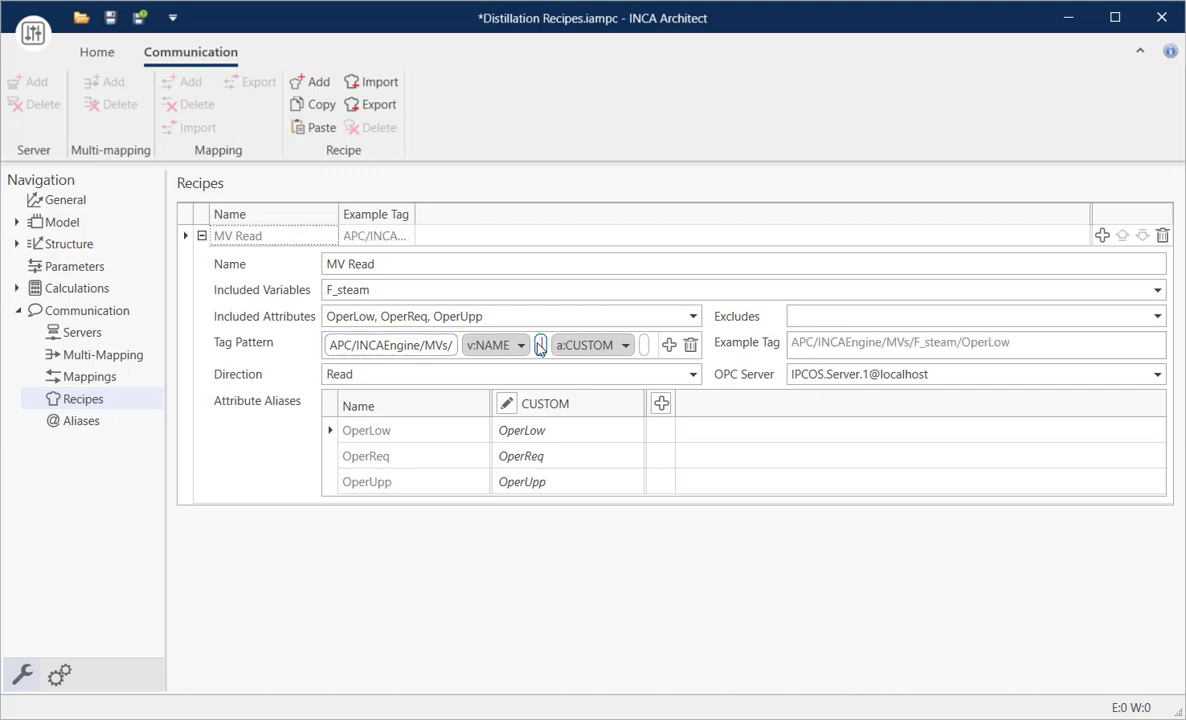
click(827, 314)
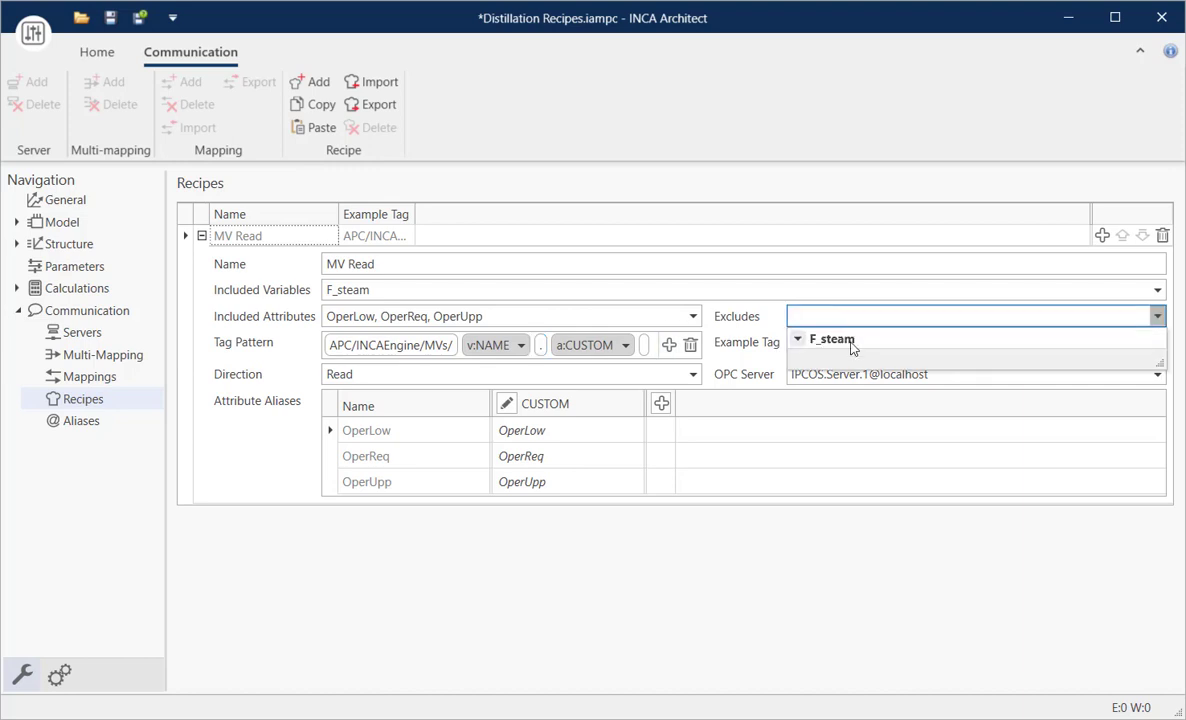
click(820, 309)
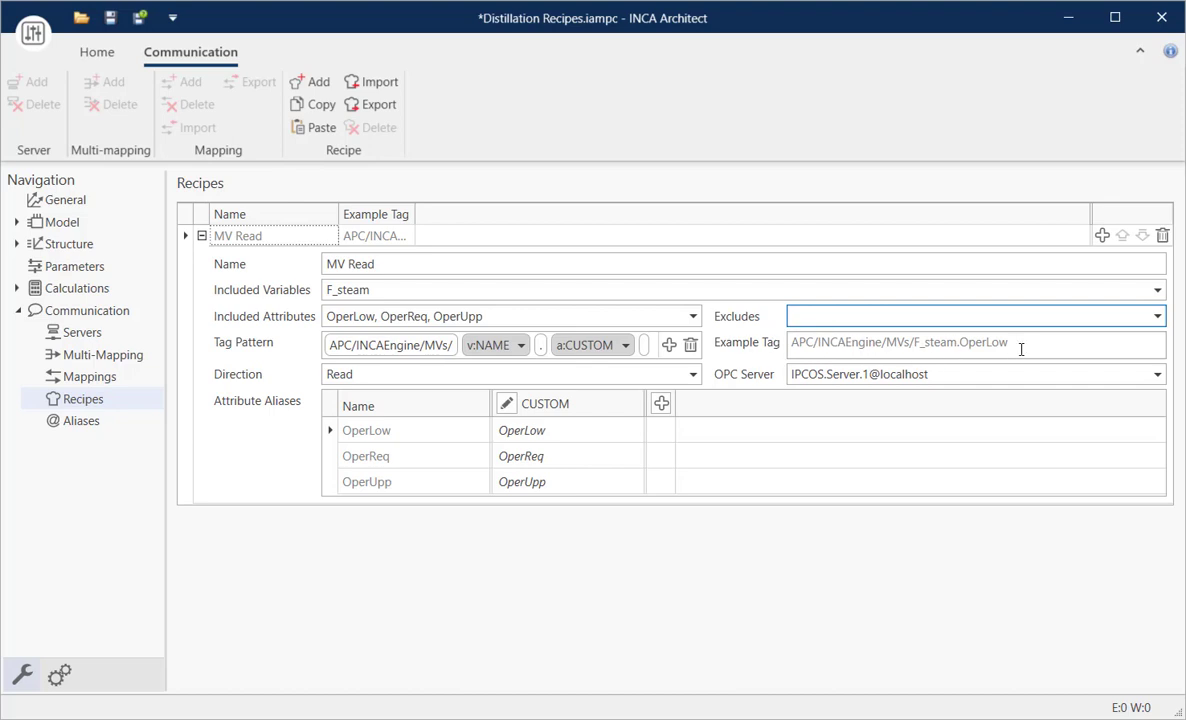
click(92, 379)
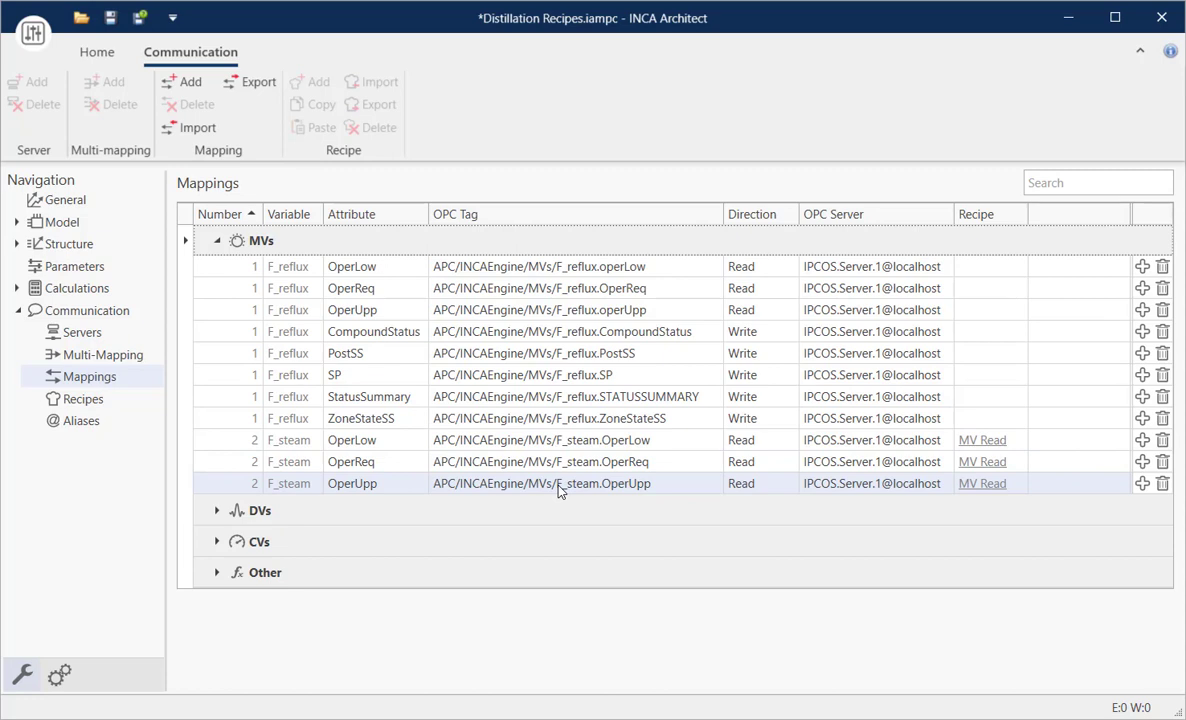
- Add a second communication recipe and name it "MV Write"
click(84, 399)
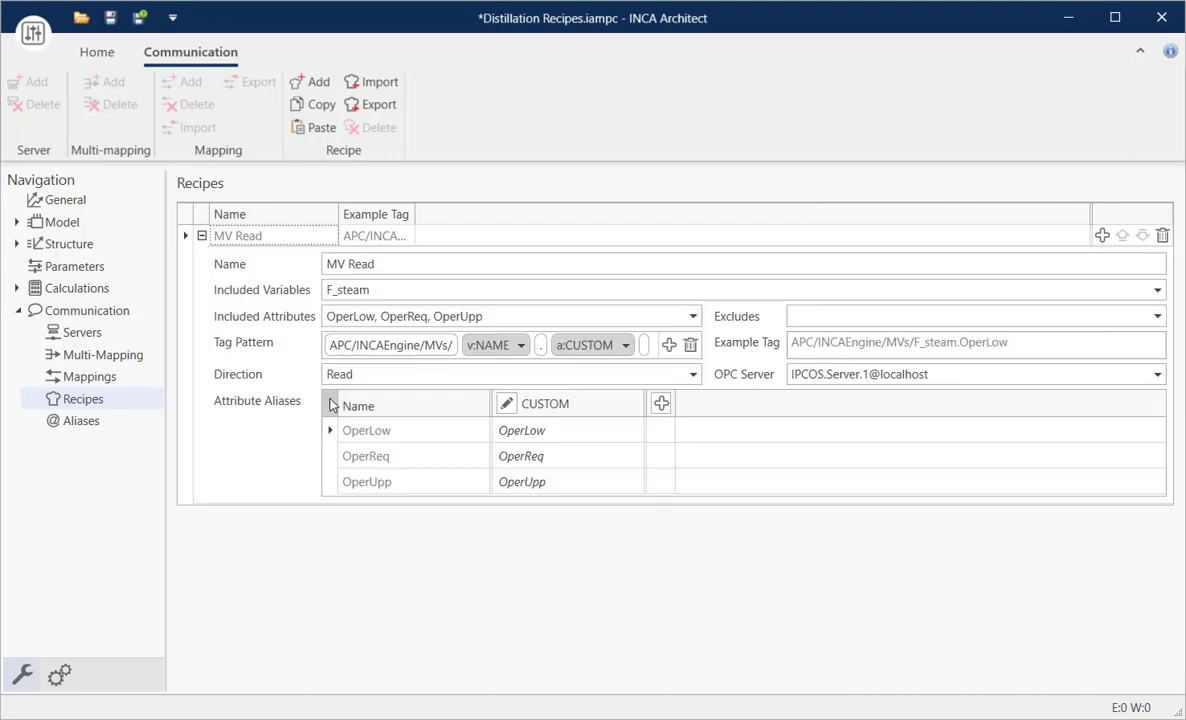
click(315, 92)
click(199, 512)
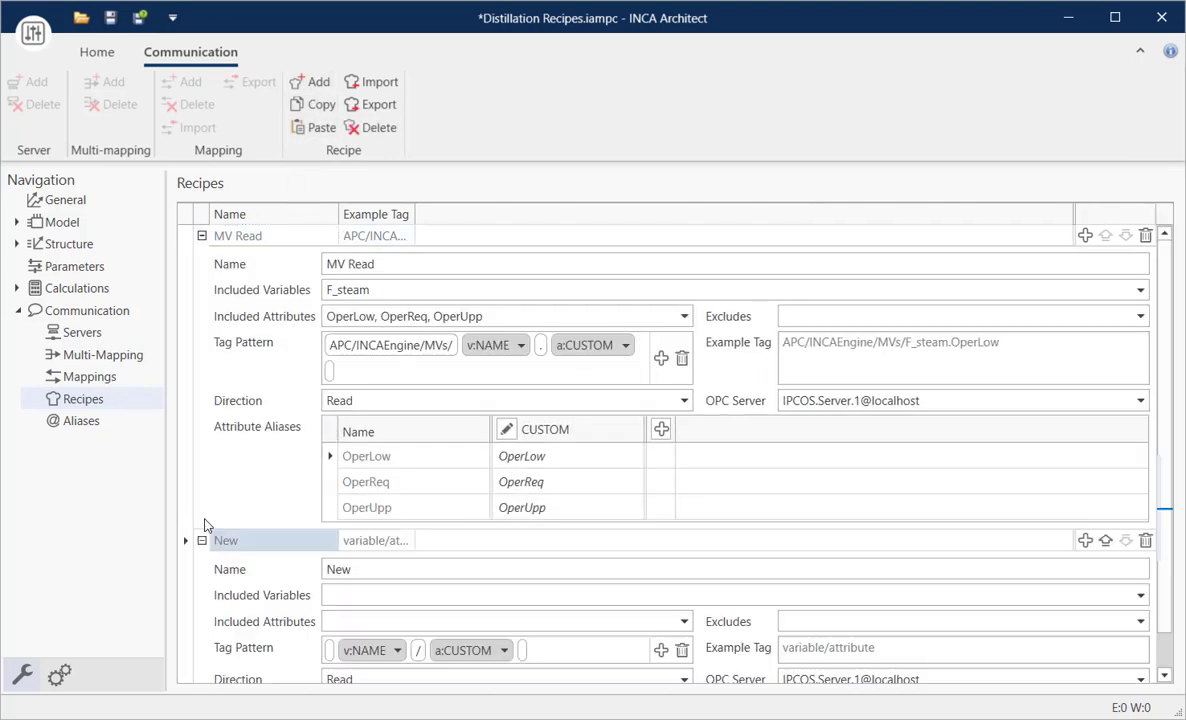
scroll(400, 556, down, 2)
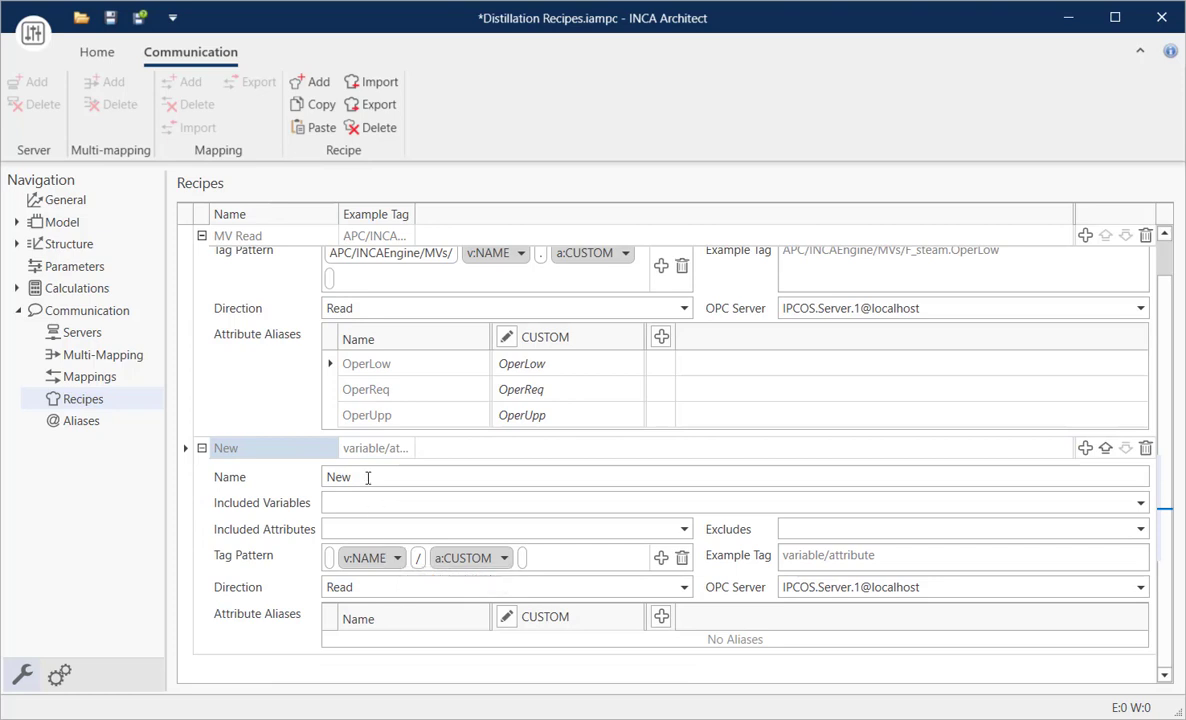
drag(366, 478, 288, 477)
text(MV )
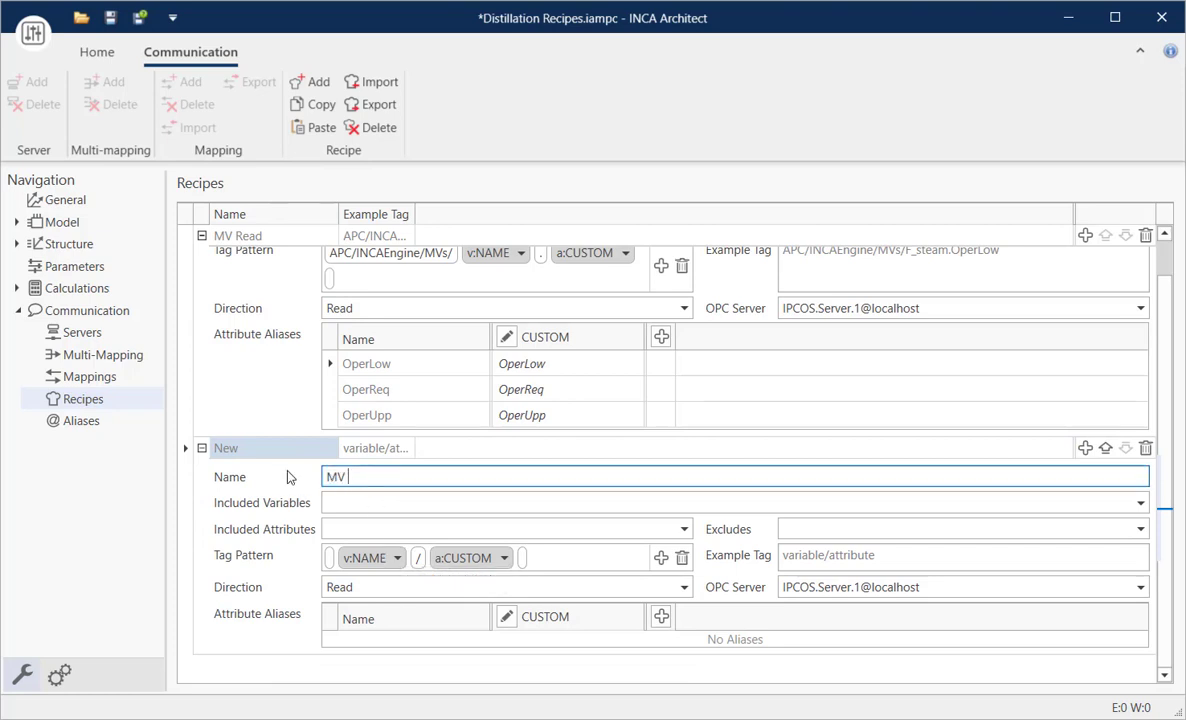
text(Write)
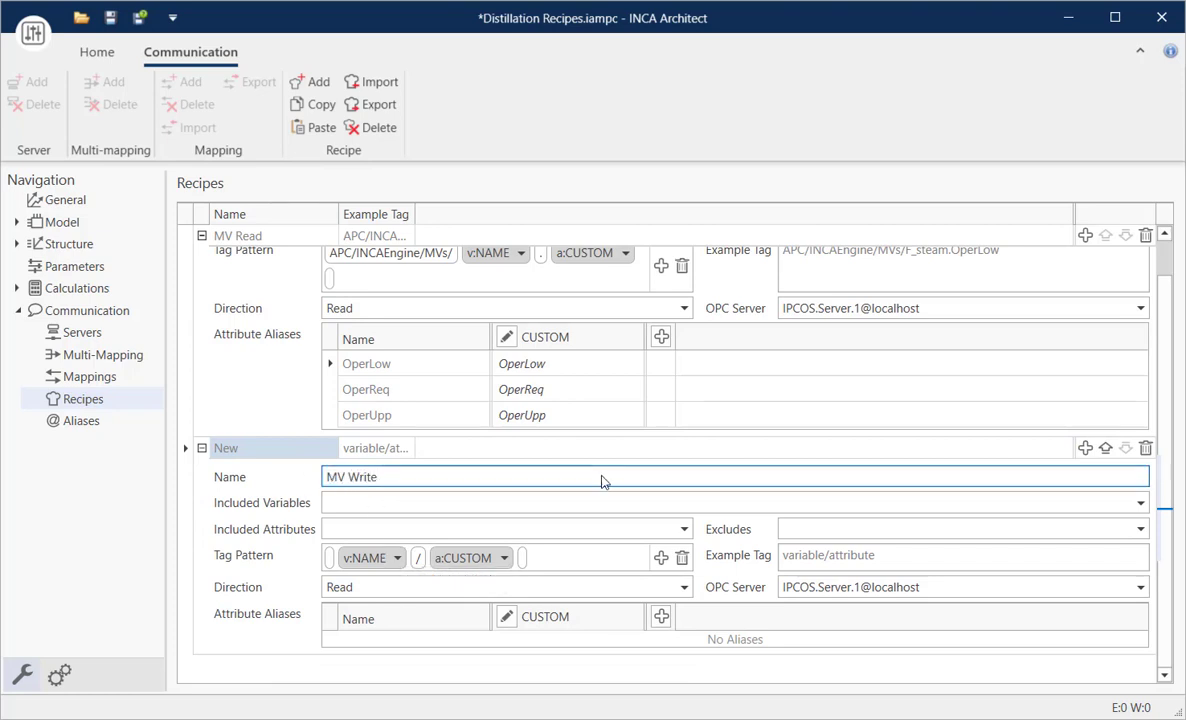
- Include the MV variable F_steam in the MV Write recipe
click(1141, 503)
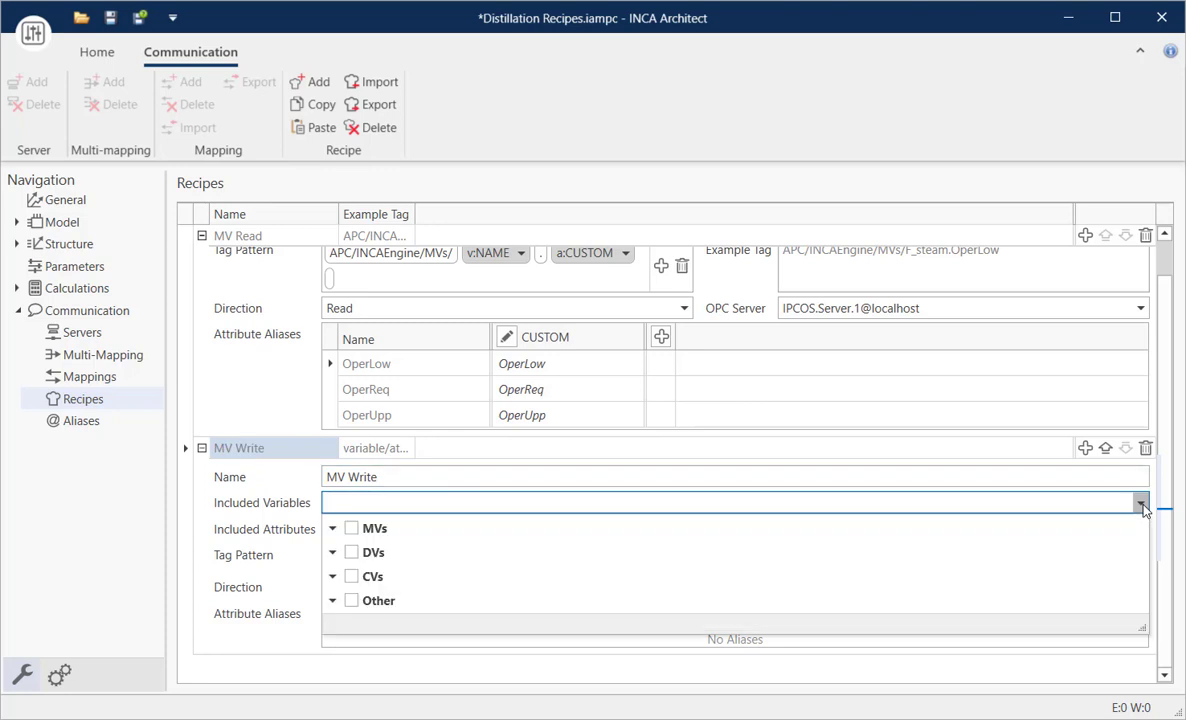
click(332, 528)
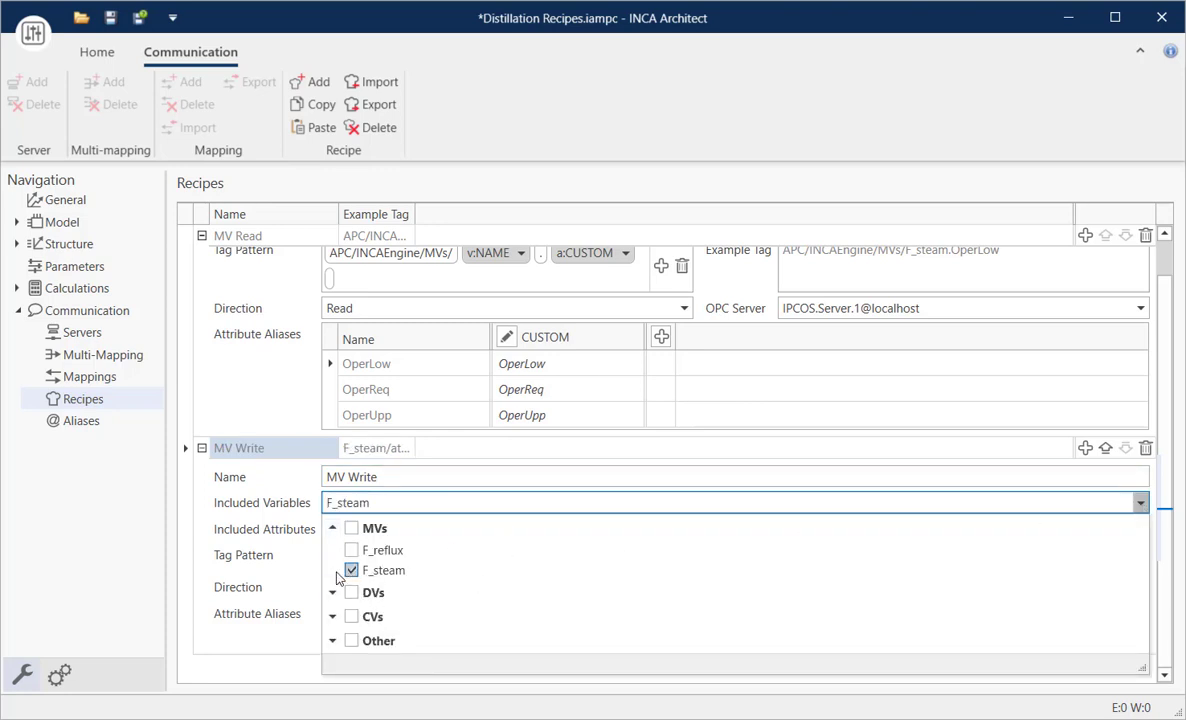
click(287, 566)
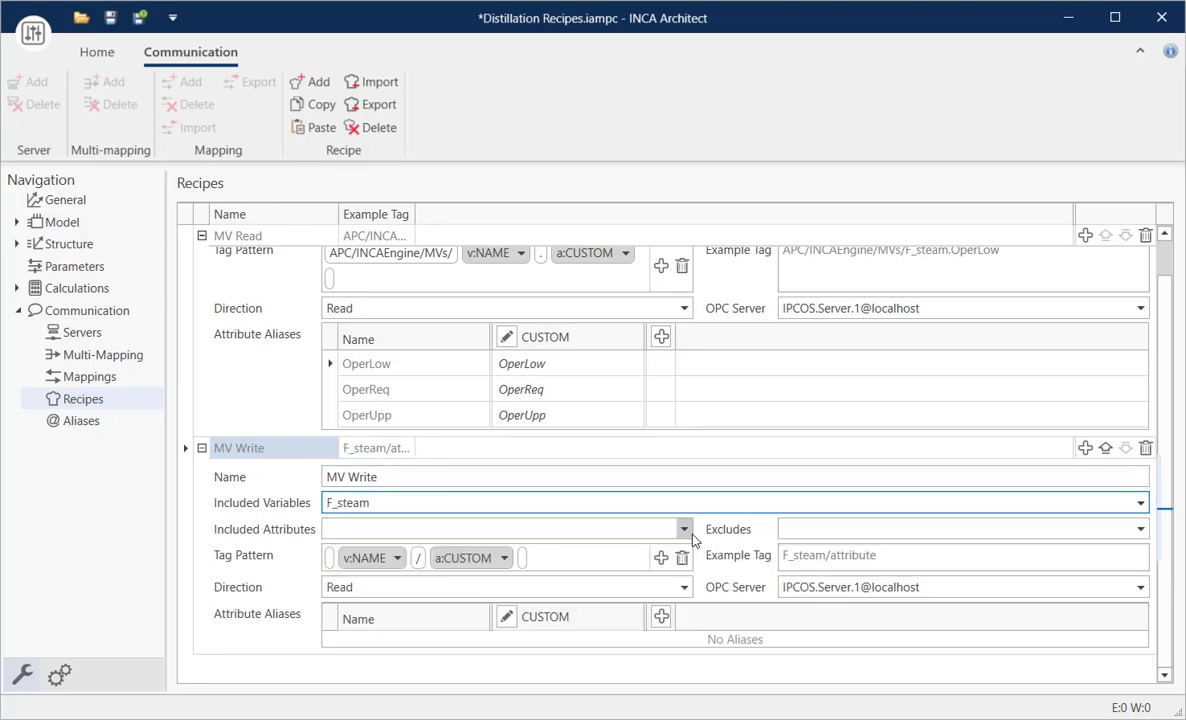
- Include the attributes CompoundStatus, PostSS, SP, StatusSummary and ZoneStateSS in the MV Write recipe
click(640, 530)
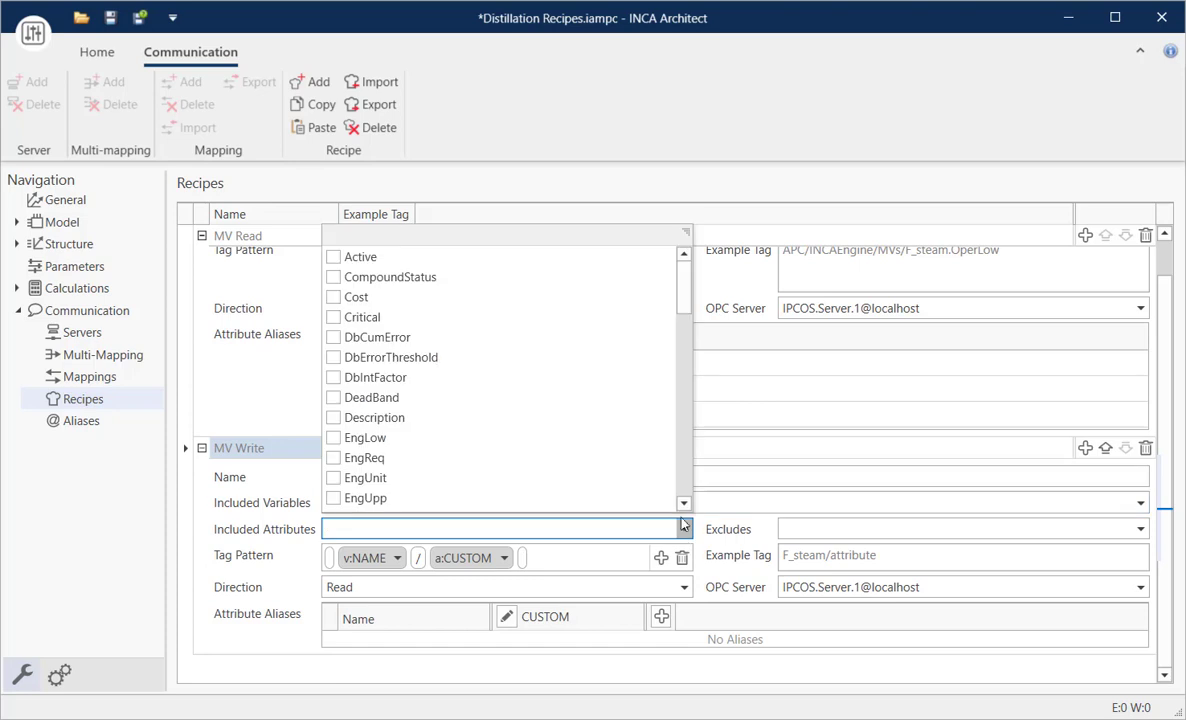
click(334, 277)
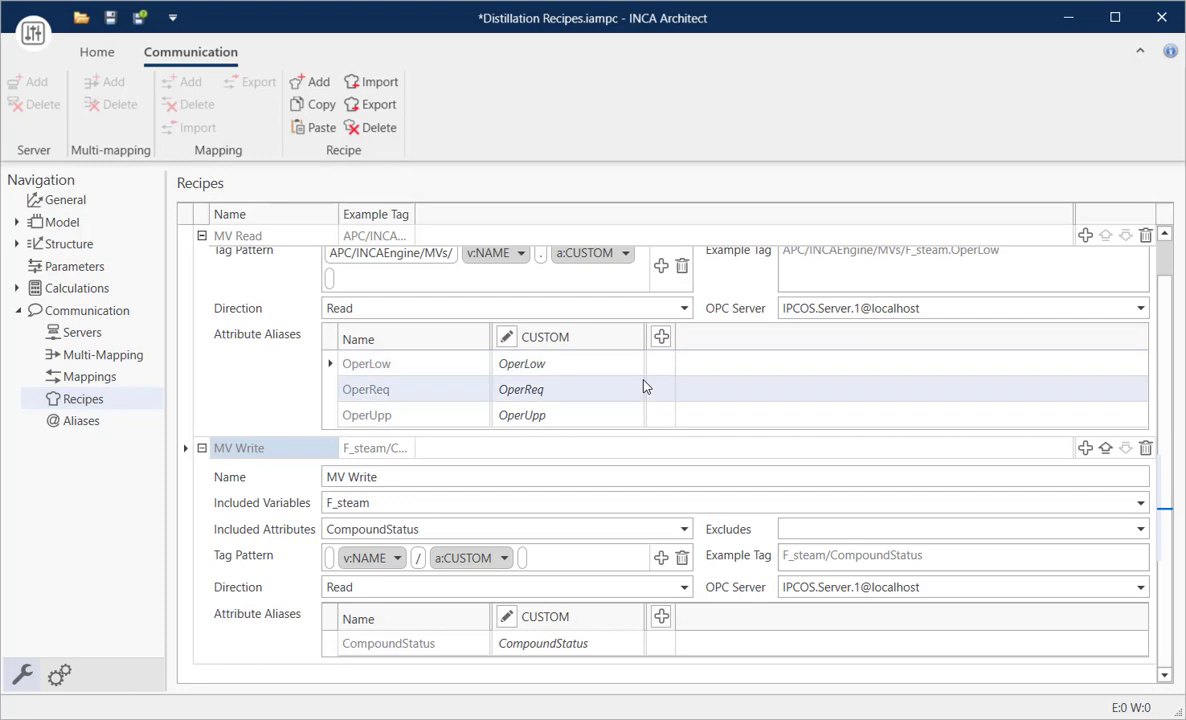
click(684, 529)
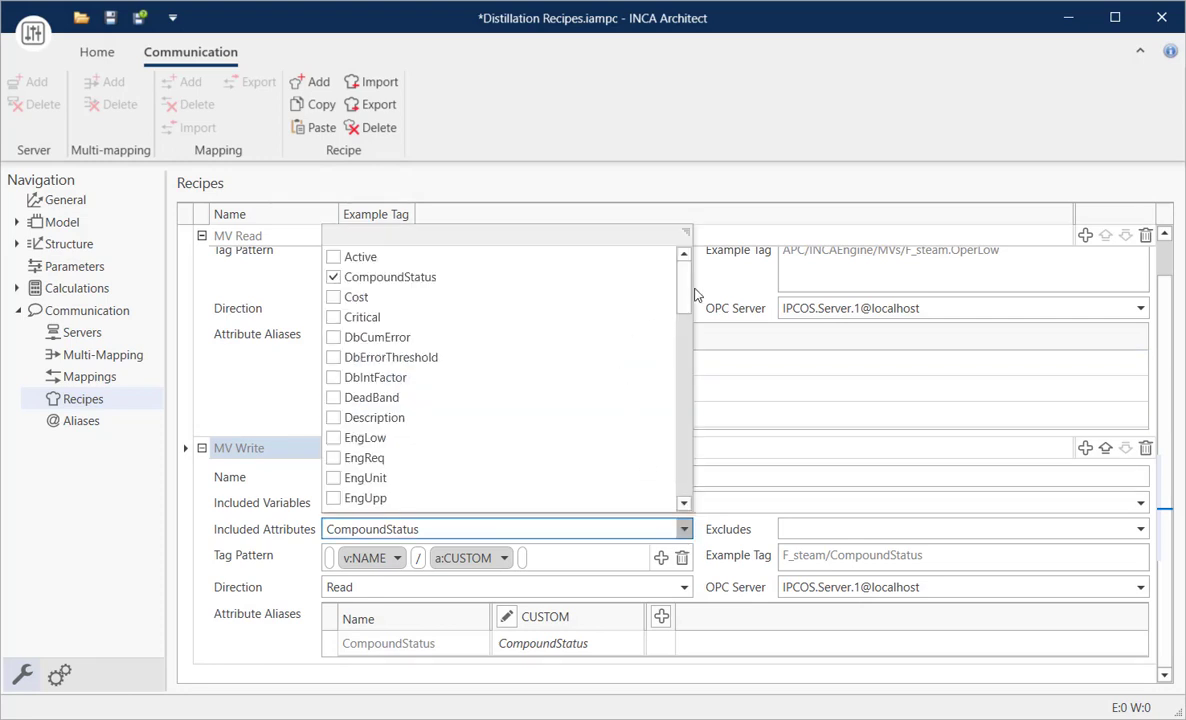
scroll(686, 313, down, 1)
drag(684, 313, 690, 450)
click(333, 421)
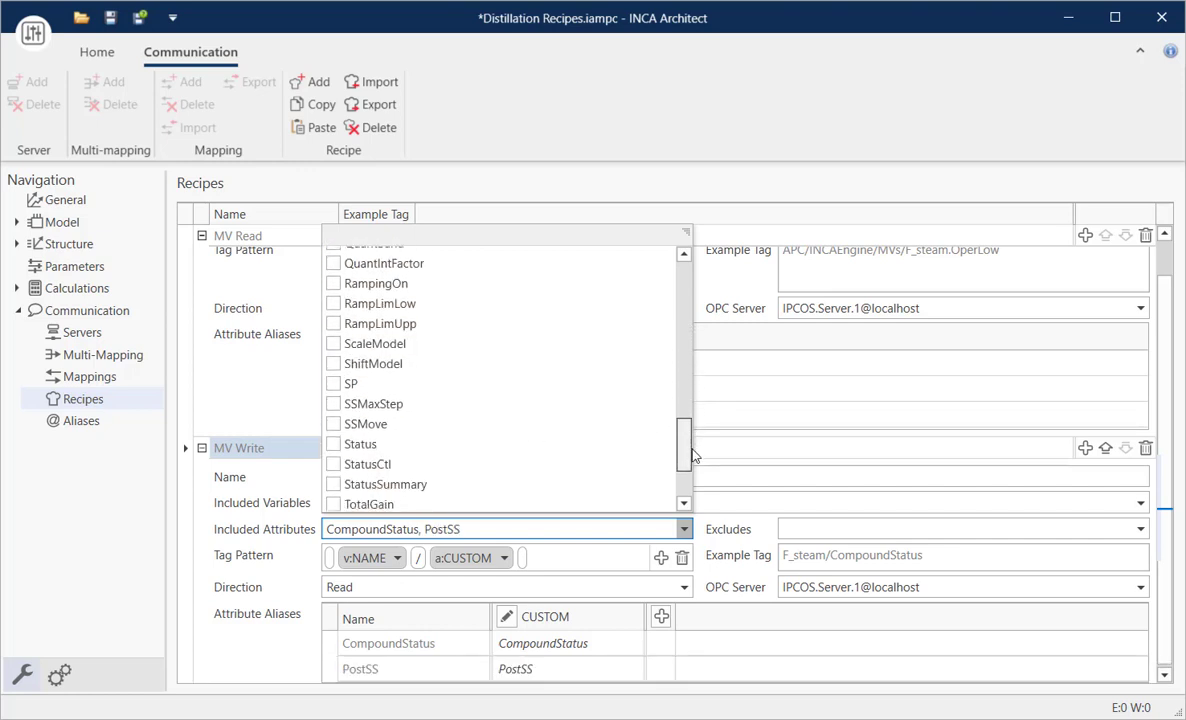
click(333, 385)
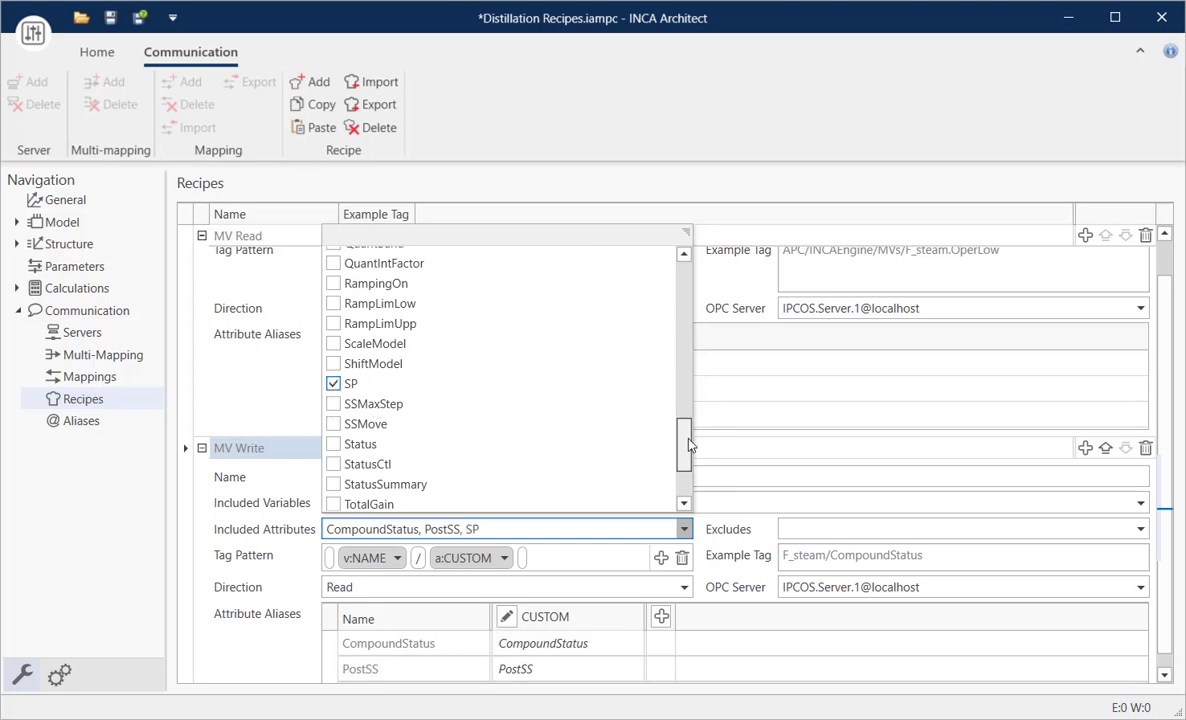
drag(688, 445, 688, 469)
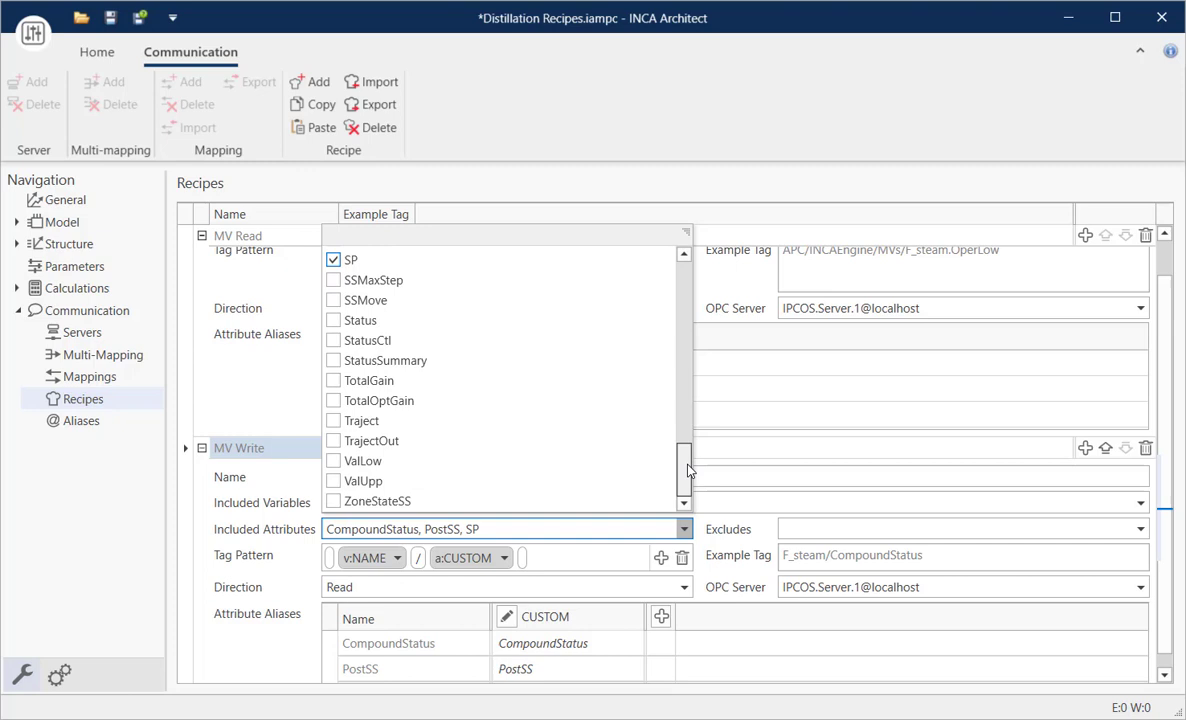
click(333, 361)
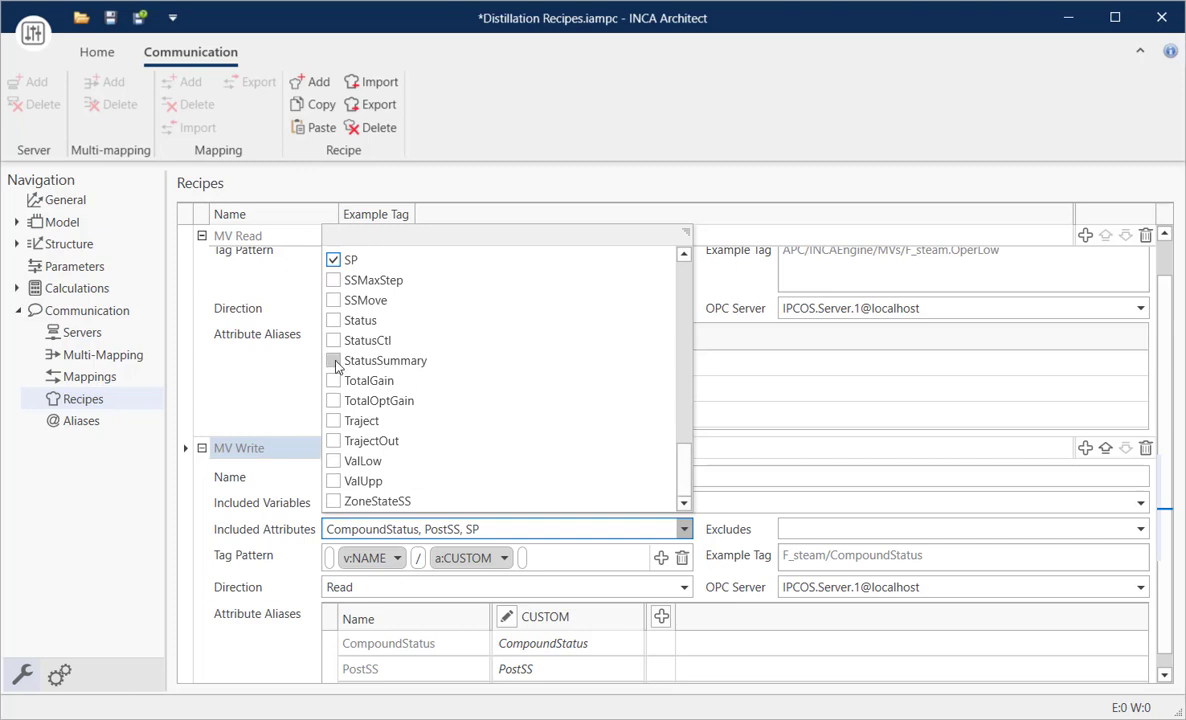
click(333, 501)
click(292, 502)
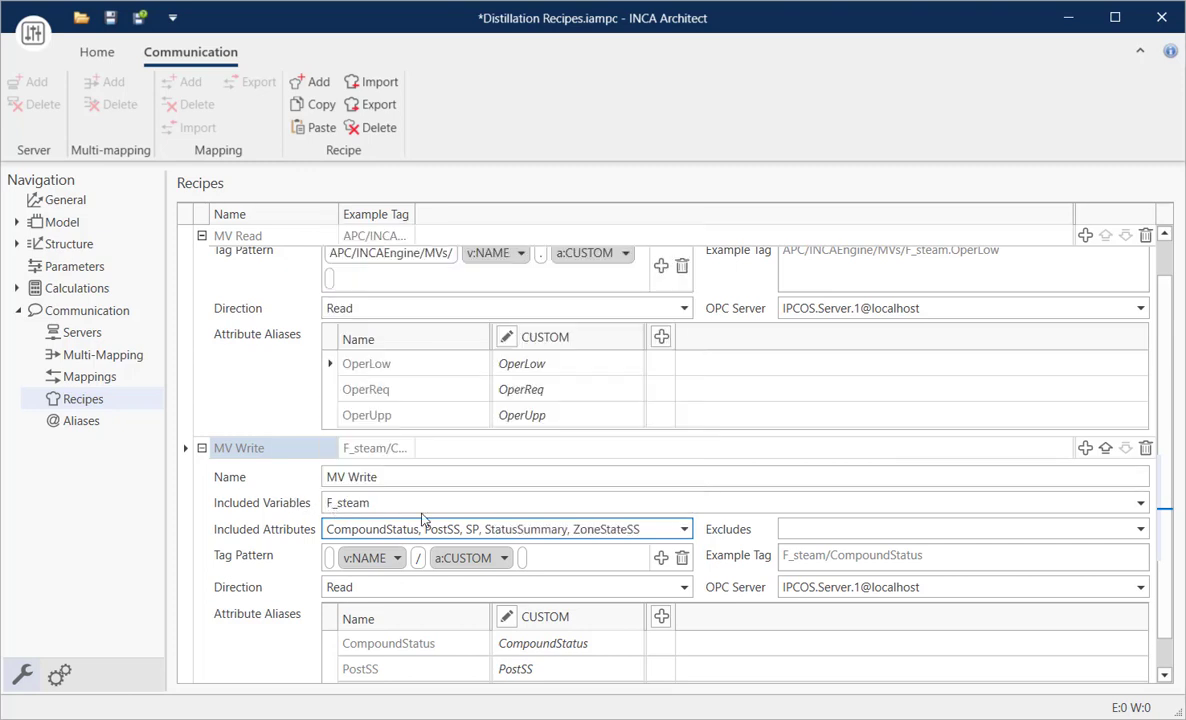
- Set the MV Write recipe's direction to Write and check the generated F_steam mappings
click(684, 588)
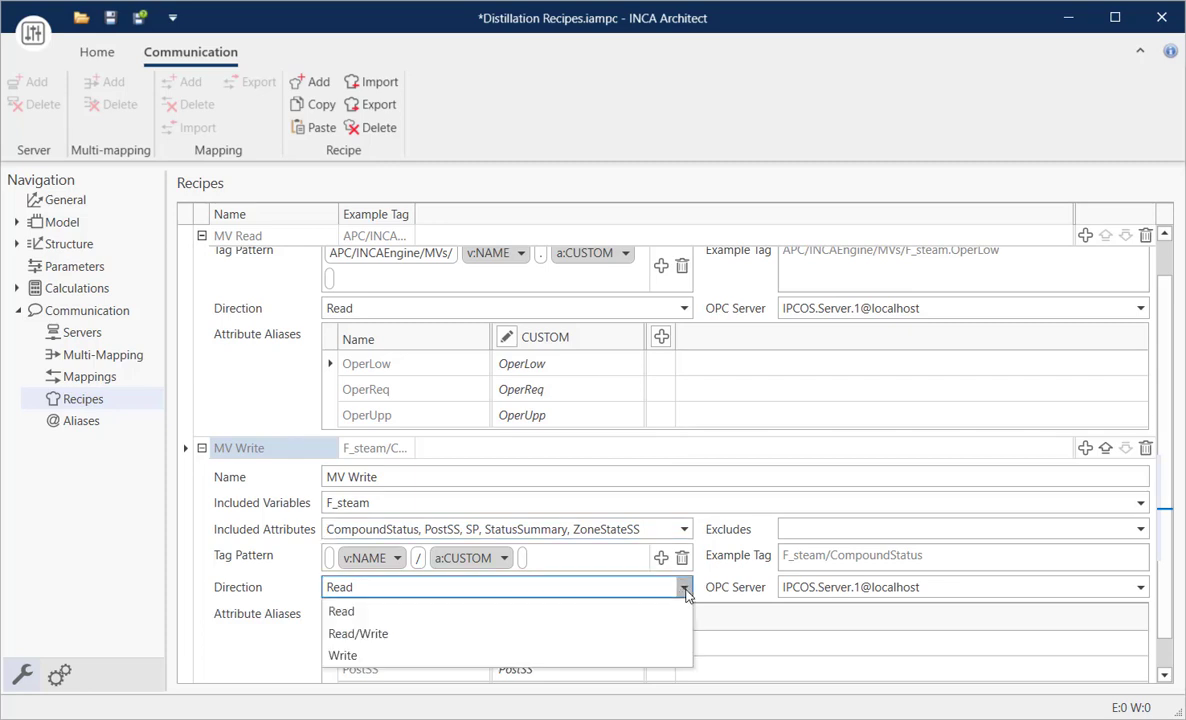
click(343, 656)
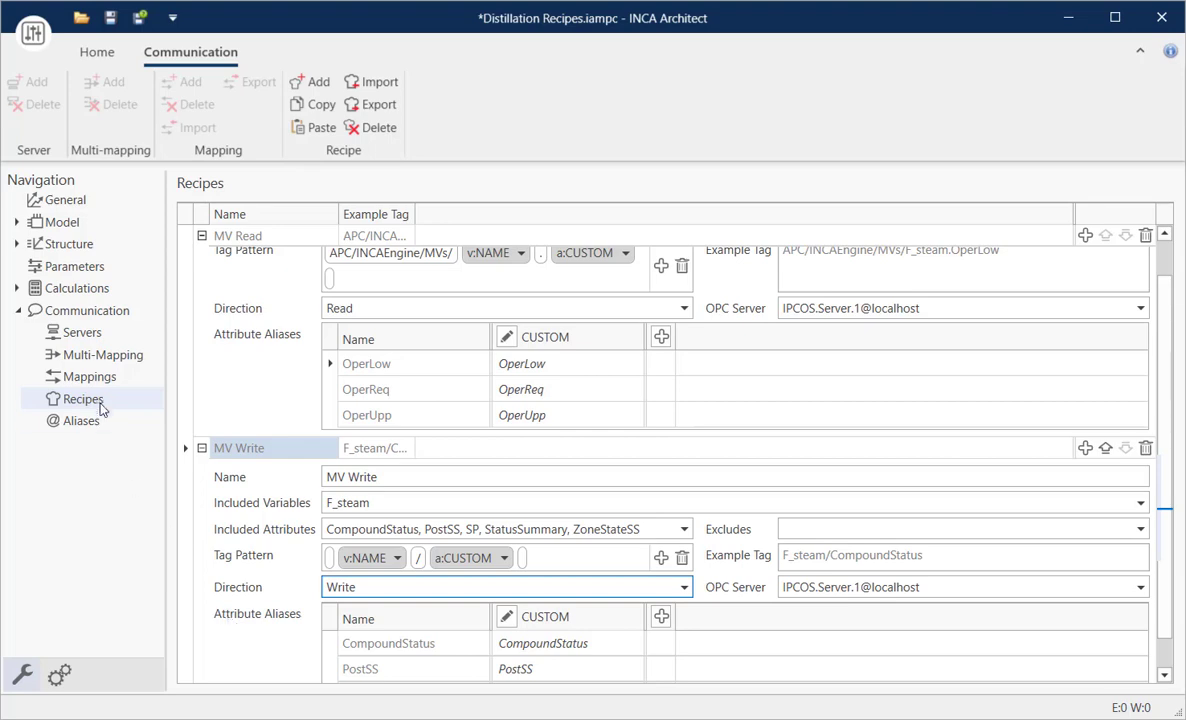
click(89, 375)
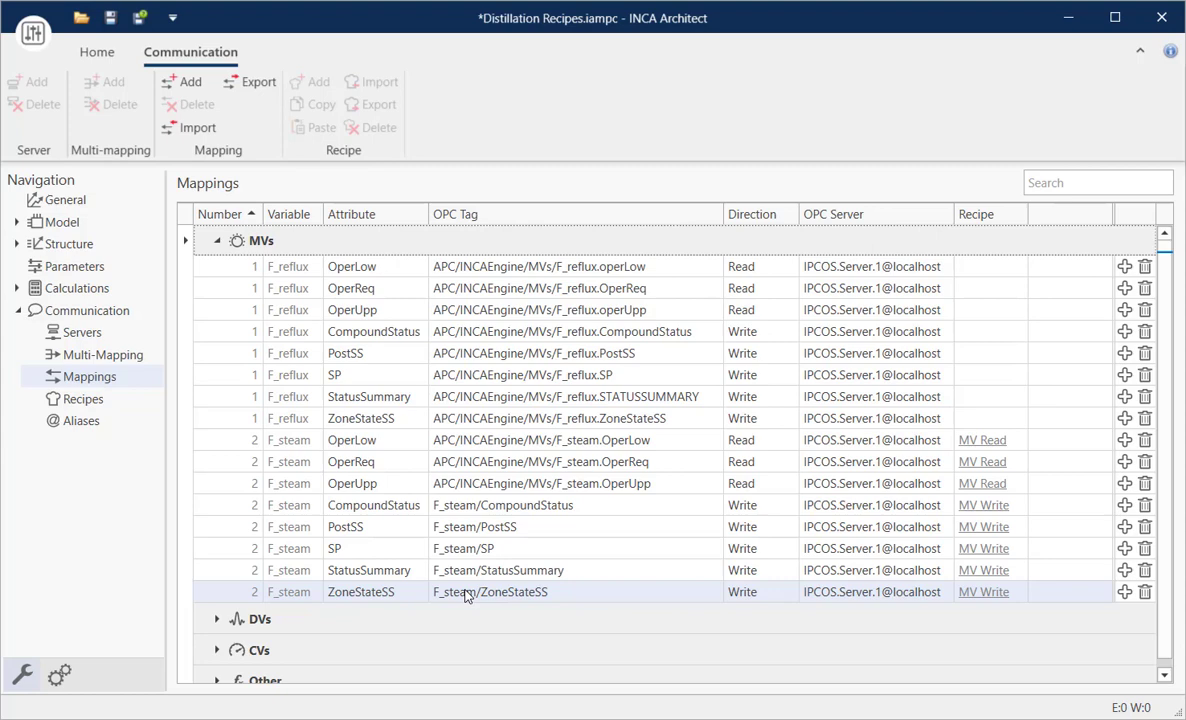
- Prefix the MV Write recipe's tag pattern with "APC/INCAEngine/MVs/" ahead of the variable name
click(85, 398)
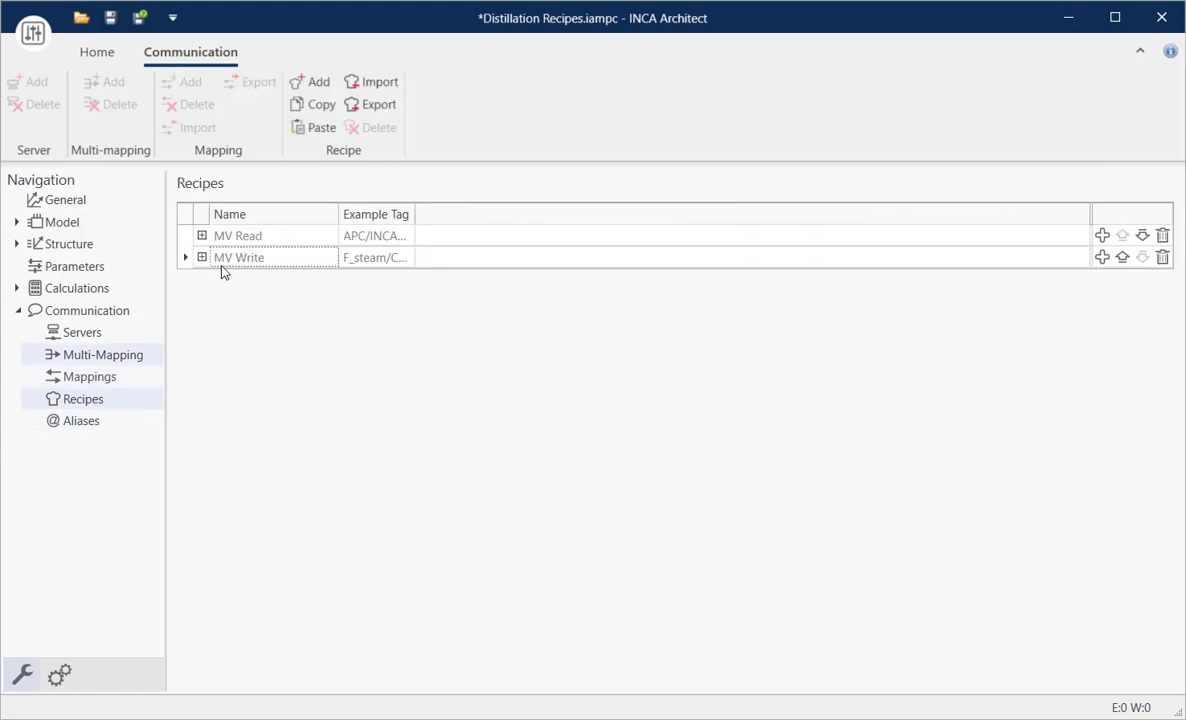
click(201, 235)
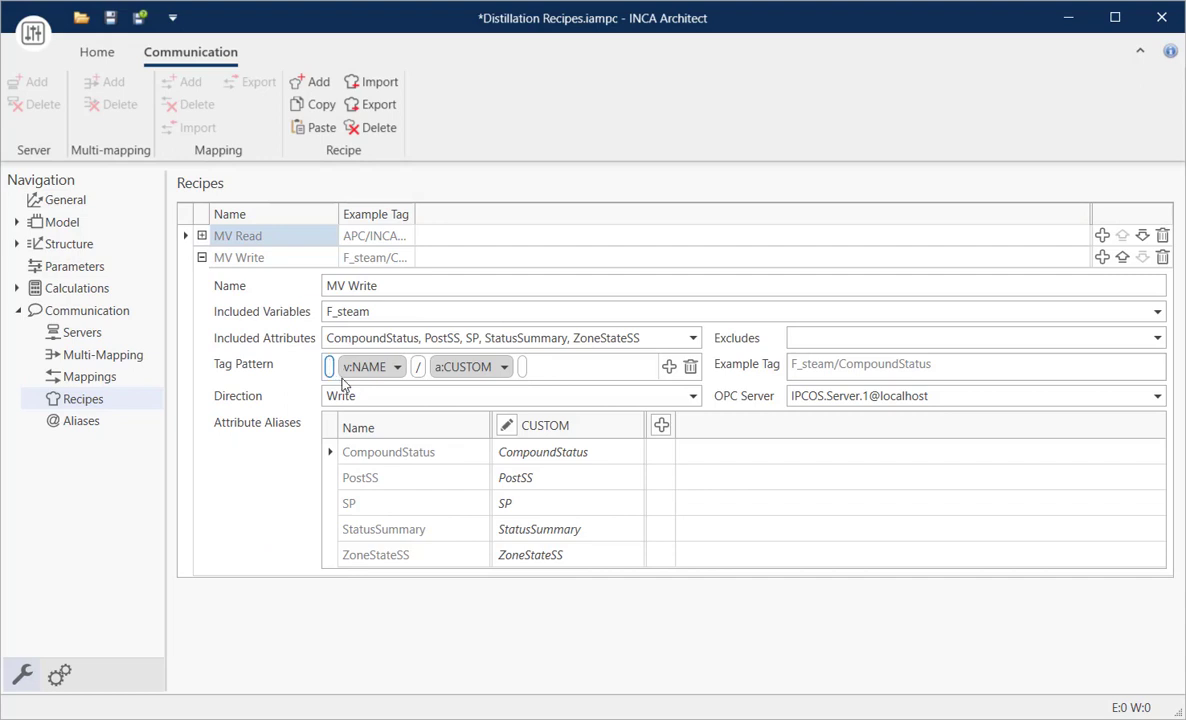
text(APC/INCC)
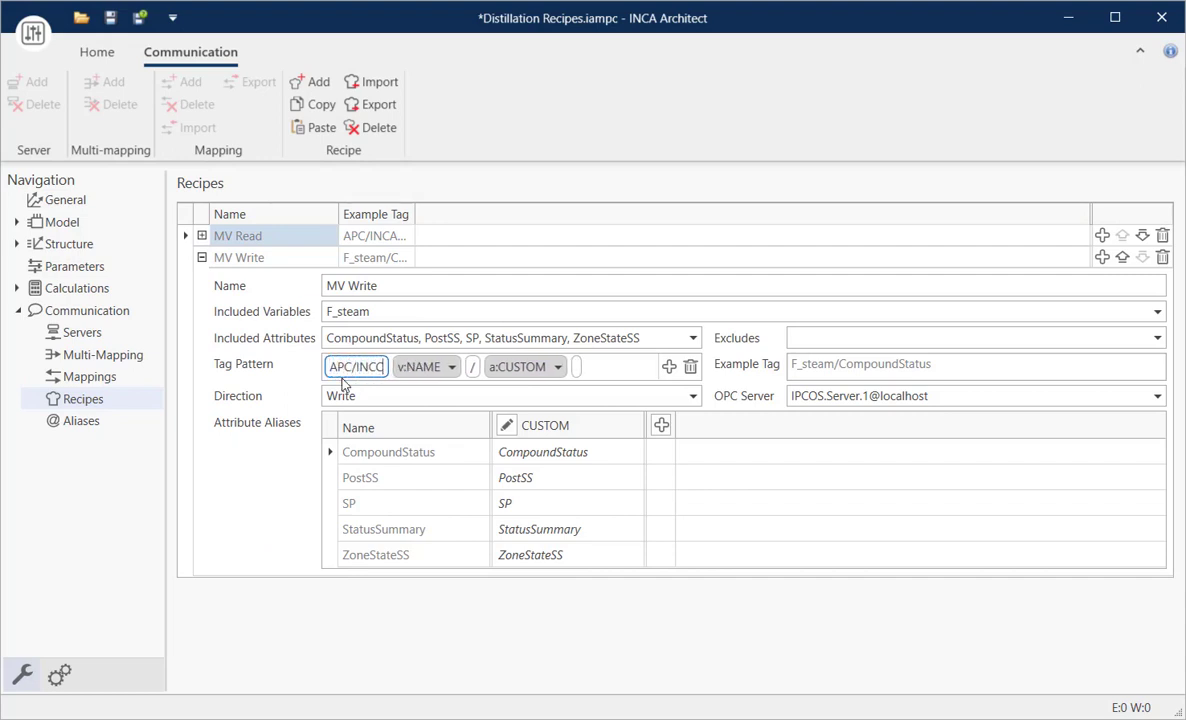
key(BackSpace)
text(AEngine)
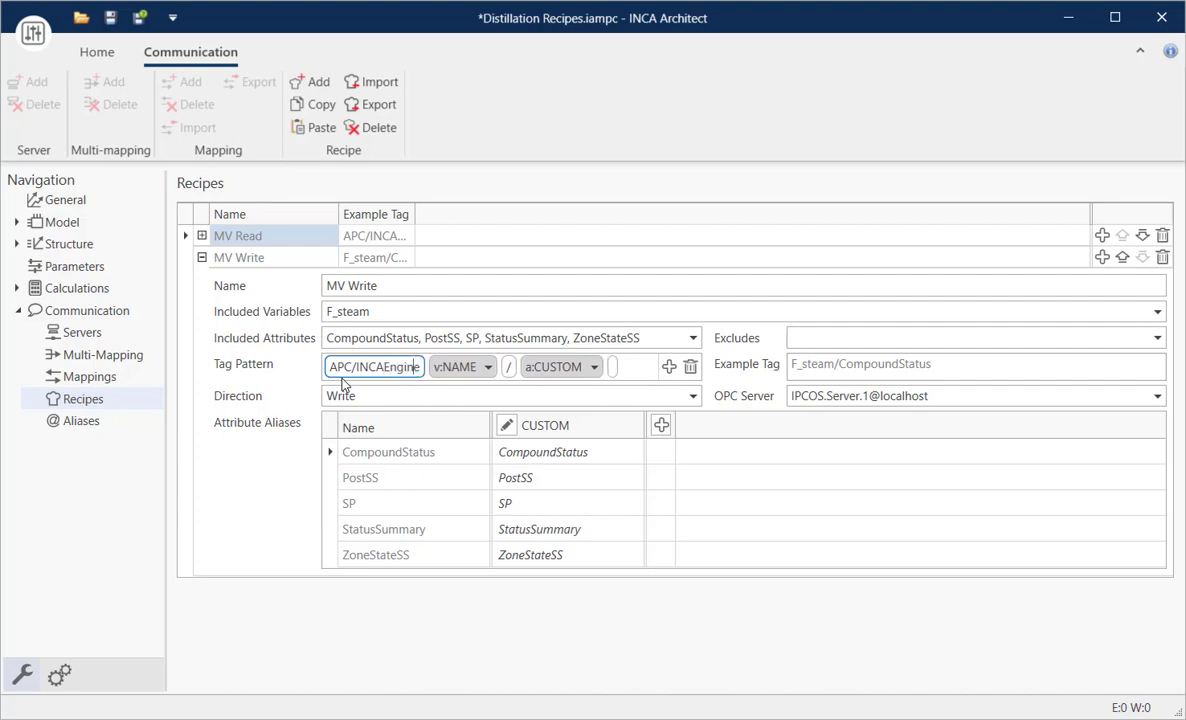
text(/)
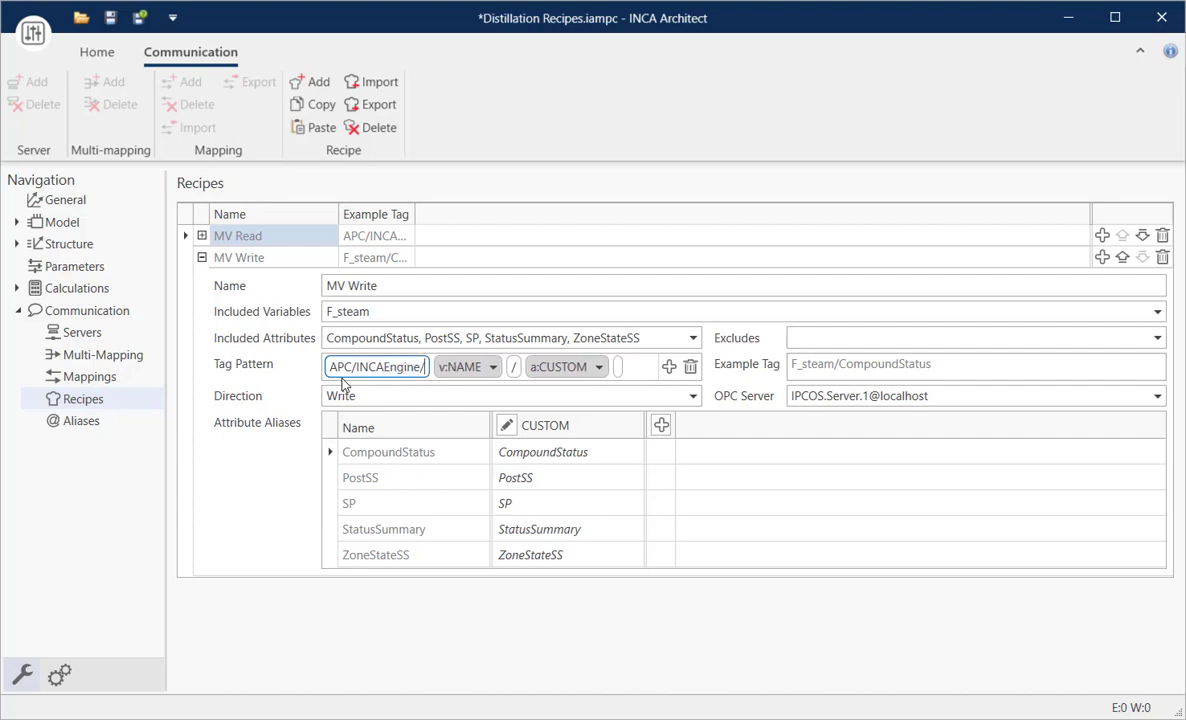
text(MVs/)
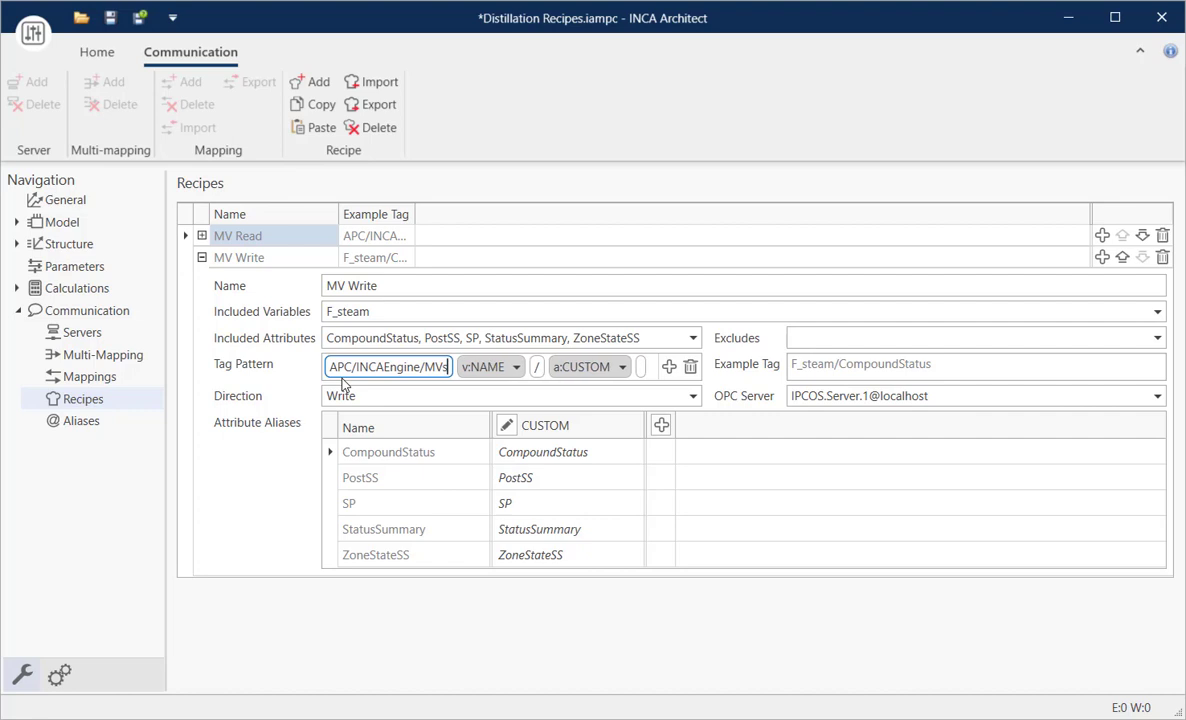
- Set the separator between variable name and attribute in the MV Write tag pattern to "." and check the mappings
click(543, 370)
double_click(541, 367)
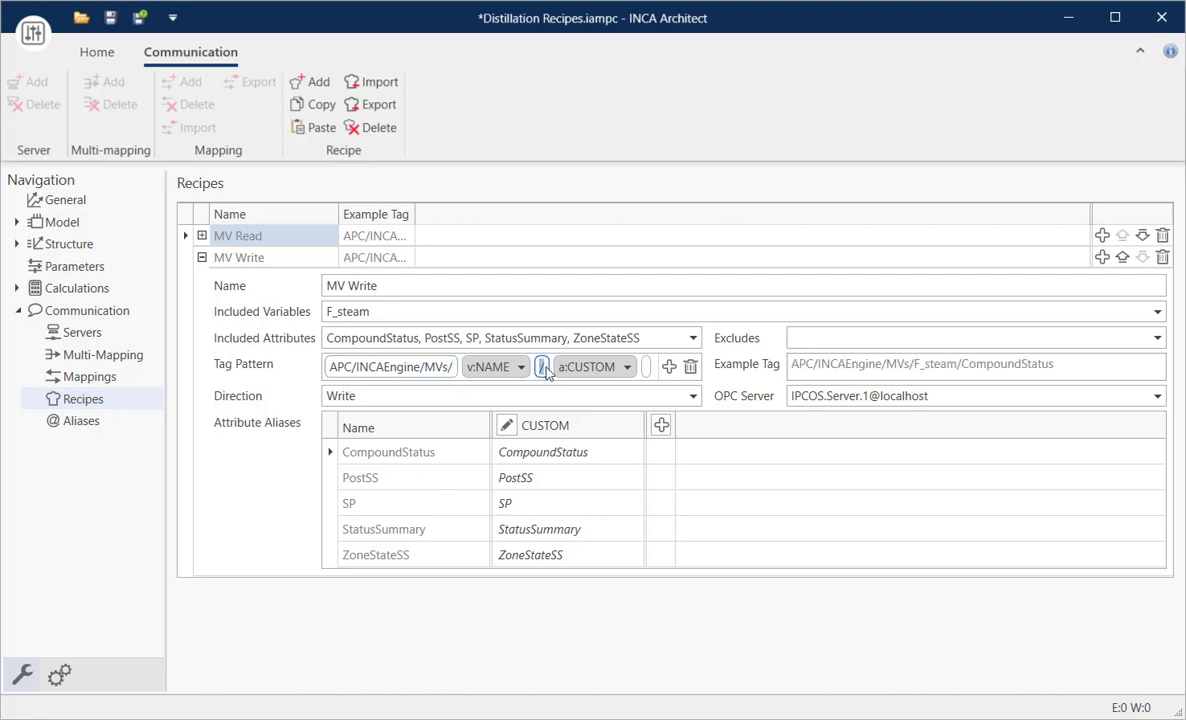
key(BackSpace)
text(.)
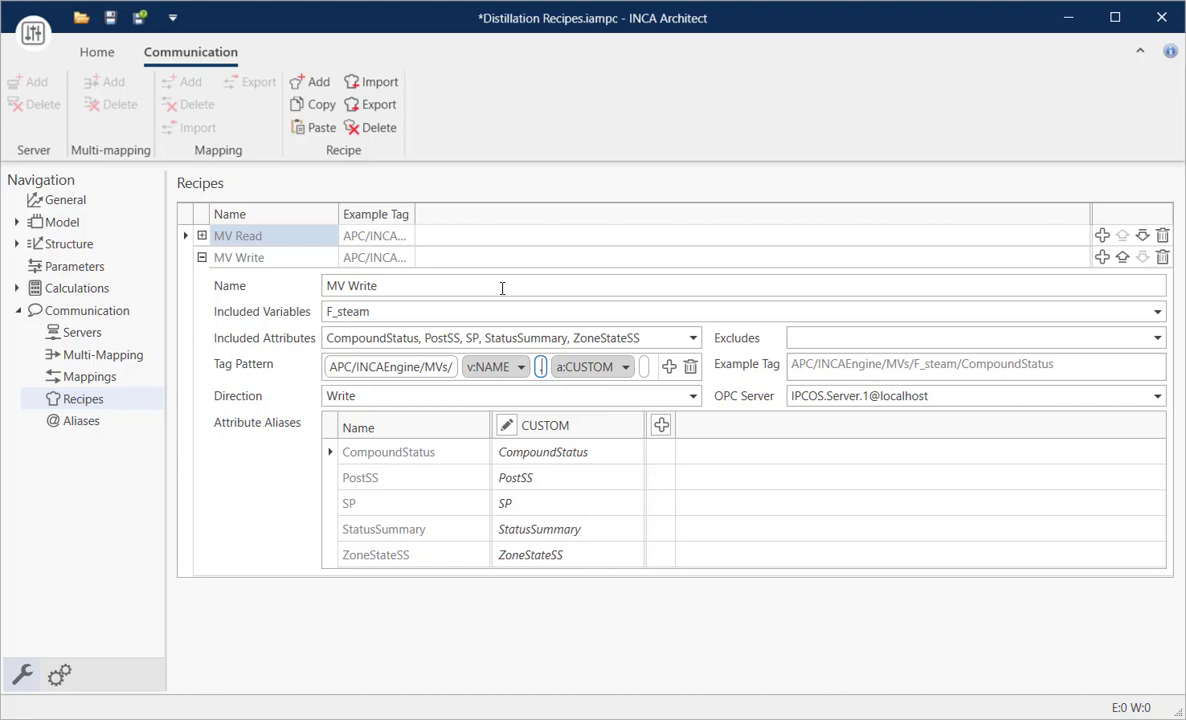
click(502, 287)
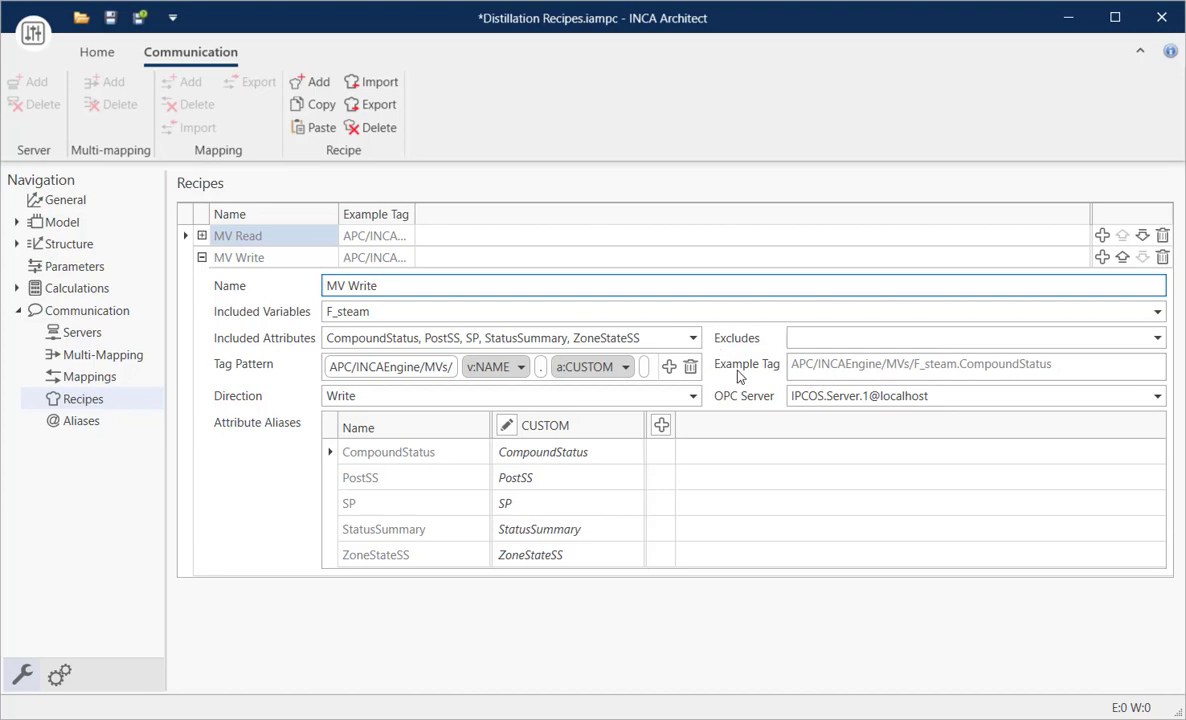
click(90, 378)
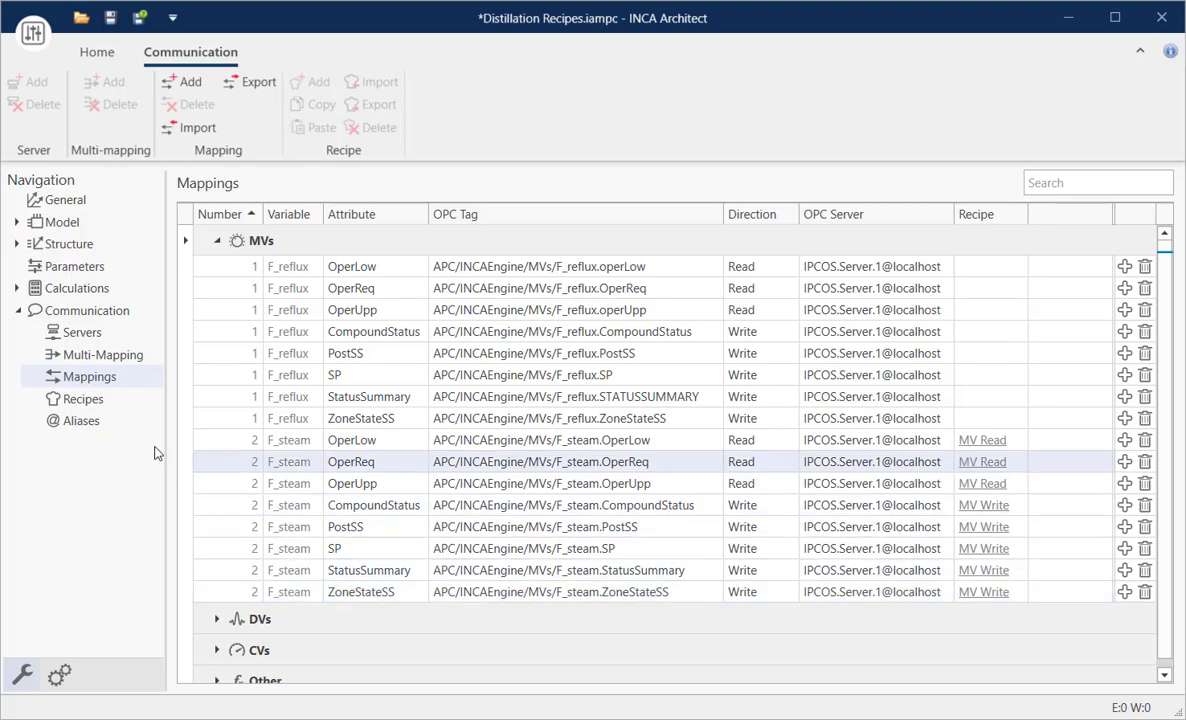
- Set the CUSTOM variable alias of F_steam to "MV2"
click(98, 427)
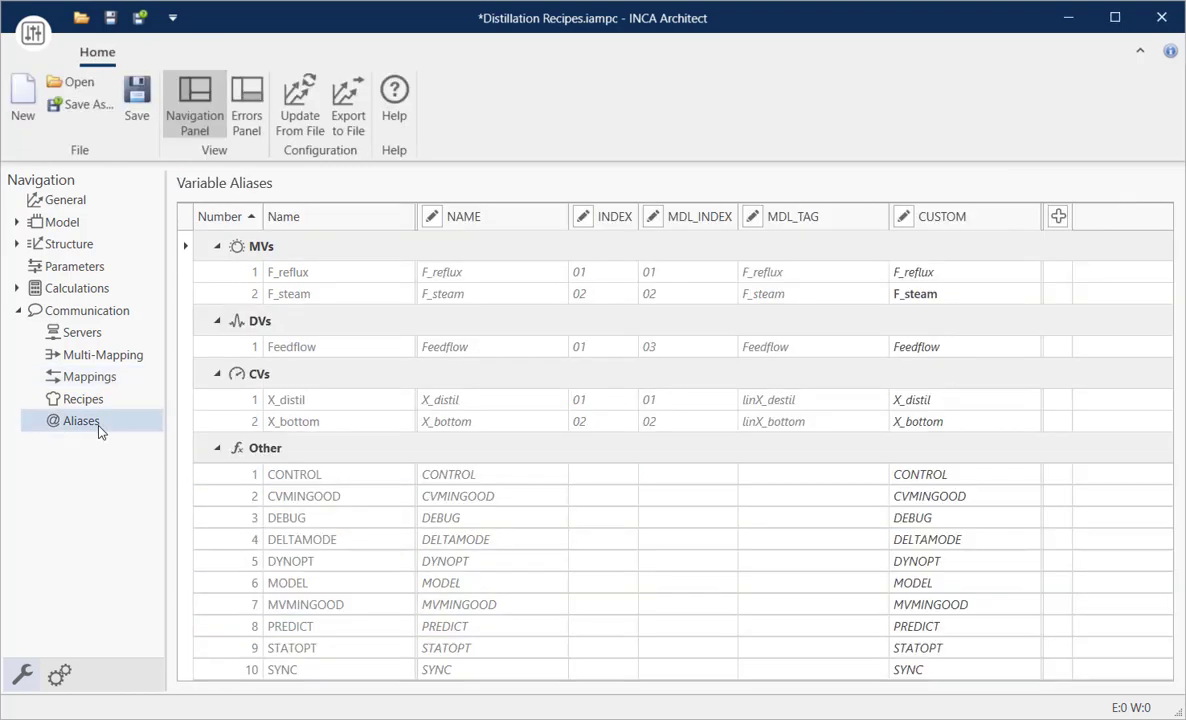
click(918, 297)
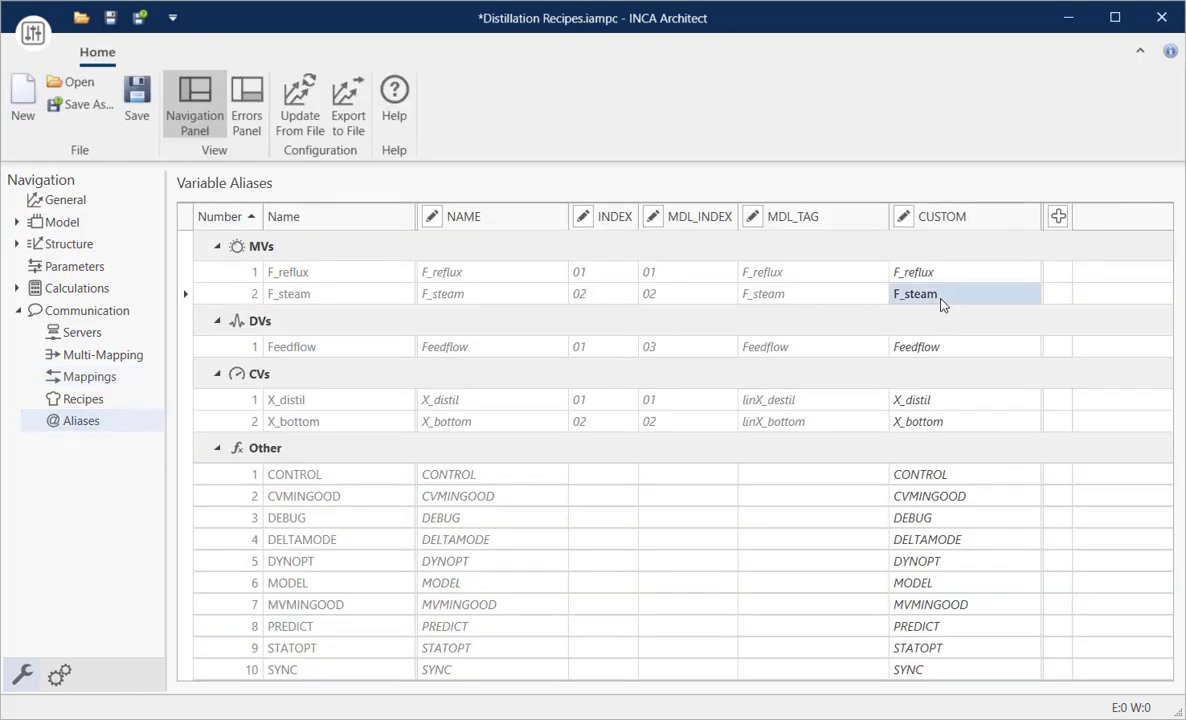
click(944, 296)
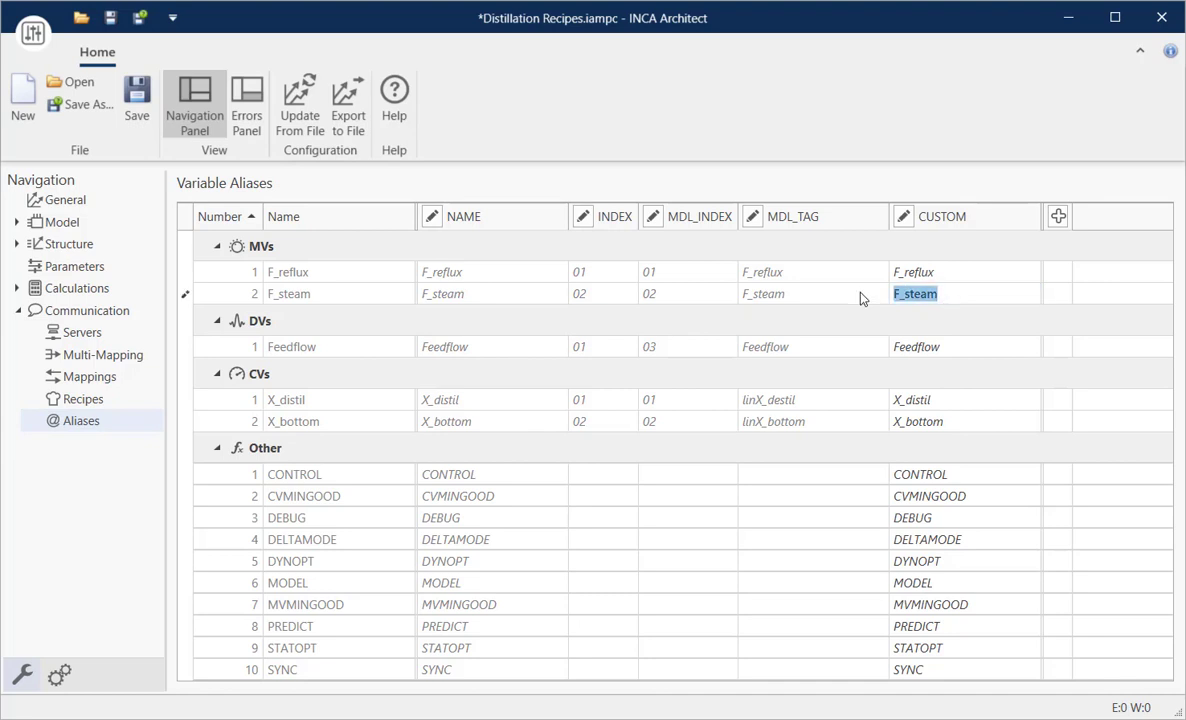
text(MV2)
key(Return)
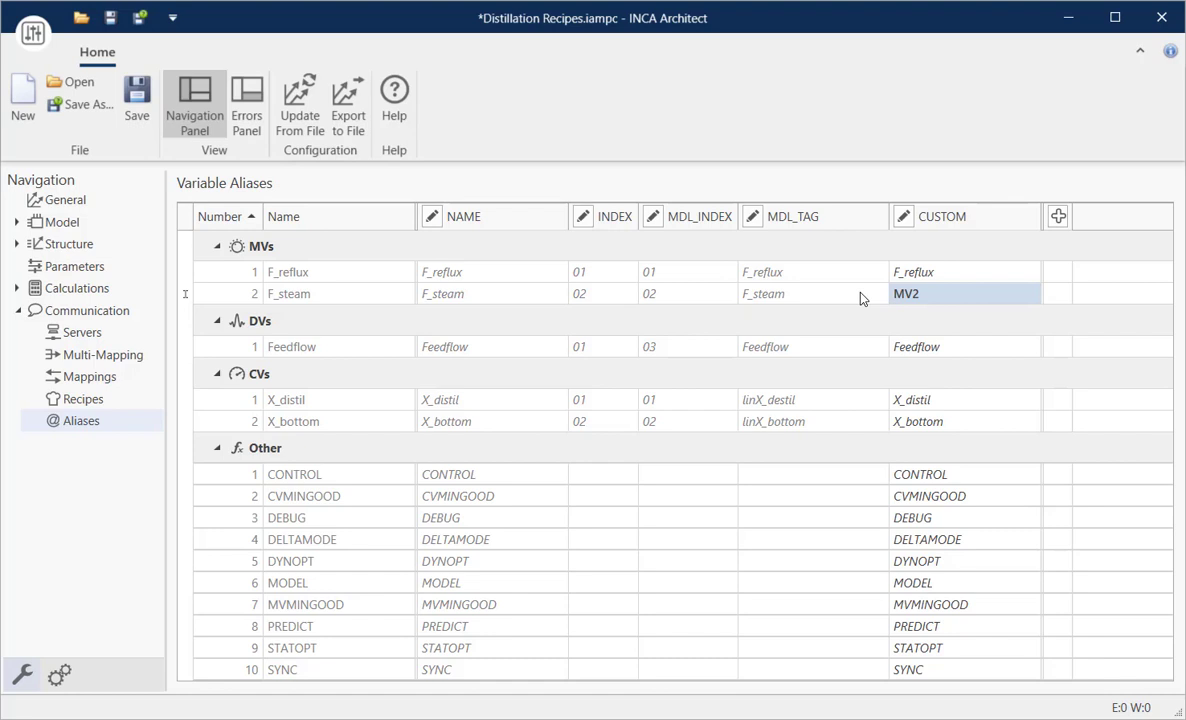
- Switch the variable part of the MV Read recipe's tag pattern to v:CUSTOM
click(84, 402)
click(201, 236)
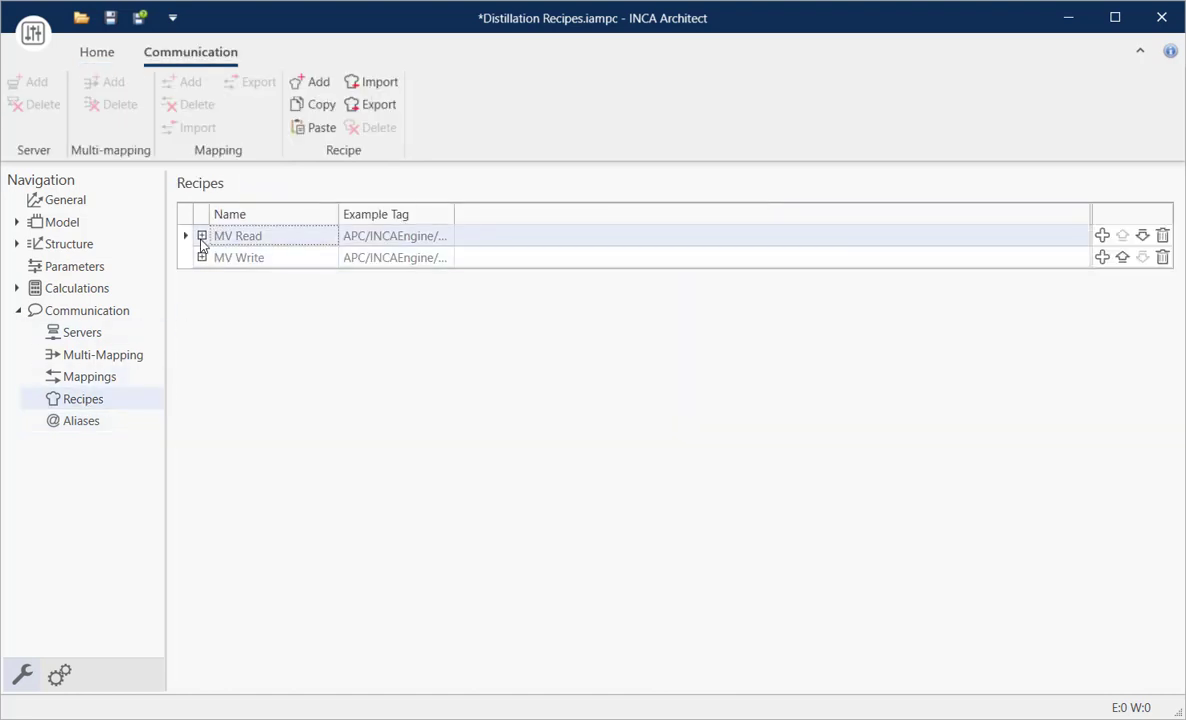
click(201, 237)
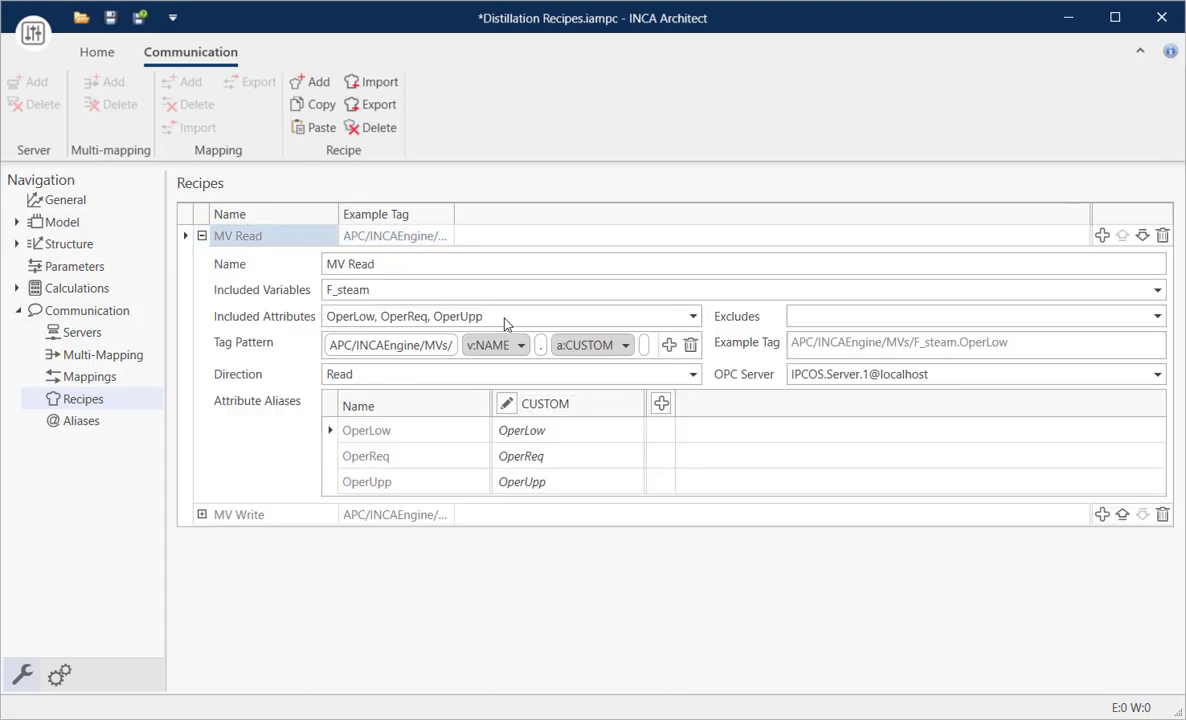
click(521, 347)
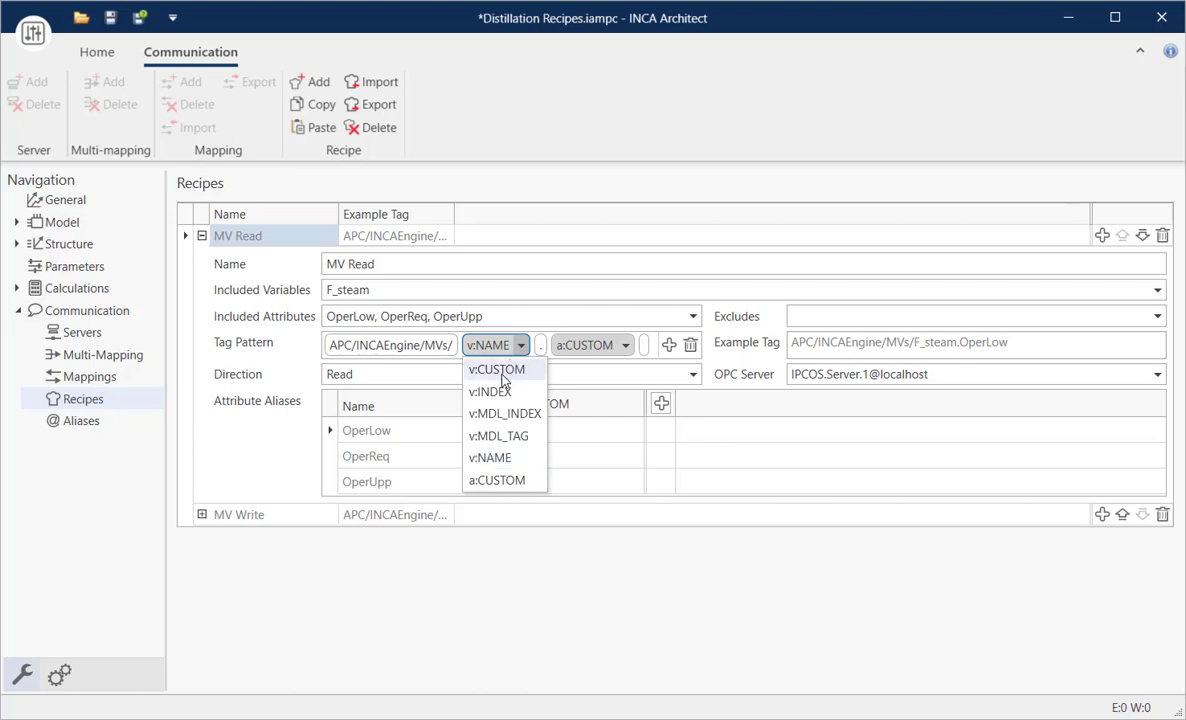
click(500, 373)
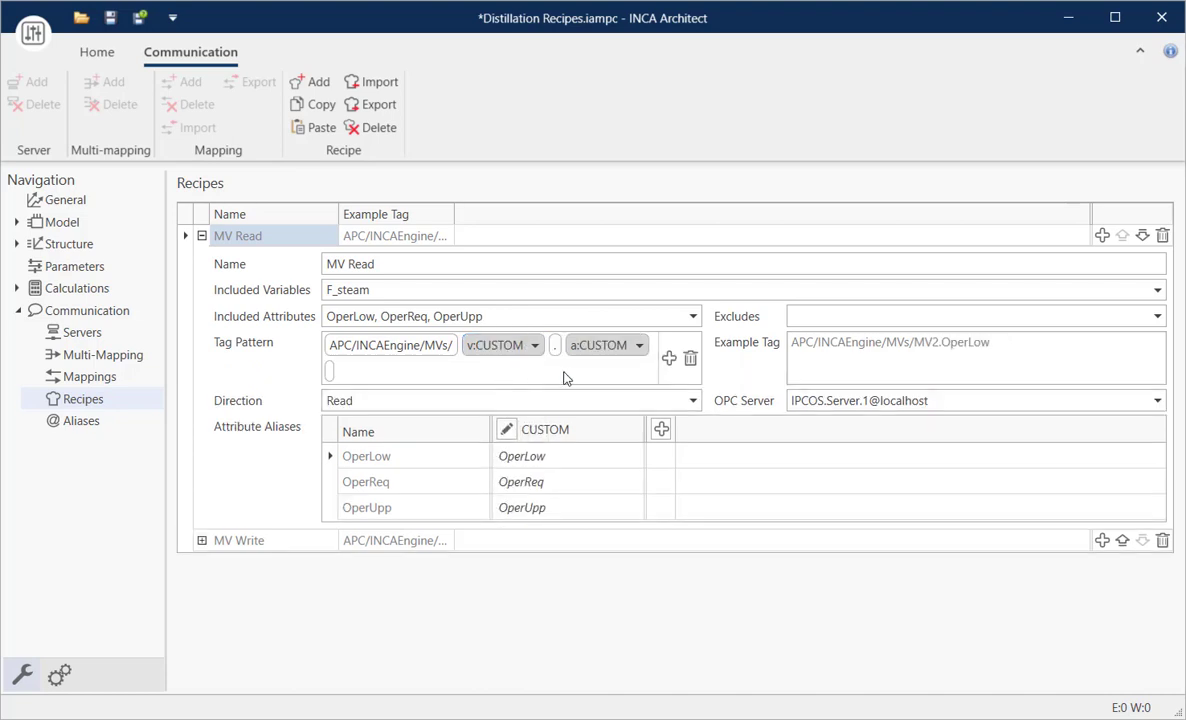
click(201, 236)
- Switch the variable part of the MV Write recipe's tag pattern to v:CUSTOM and check the F_steam mappings
click(201, 258)
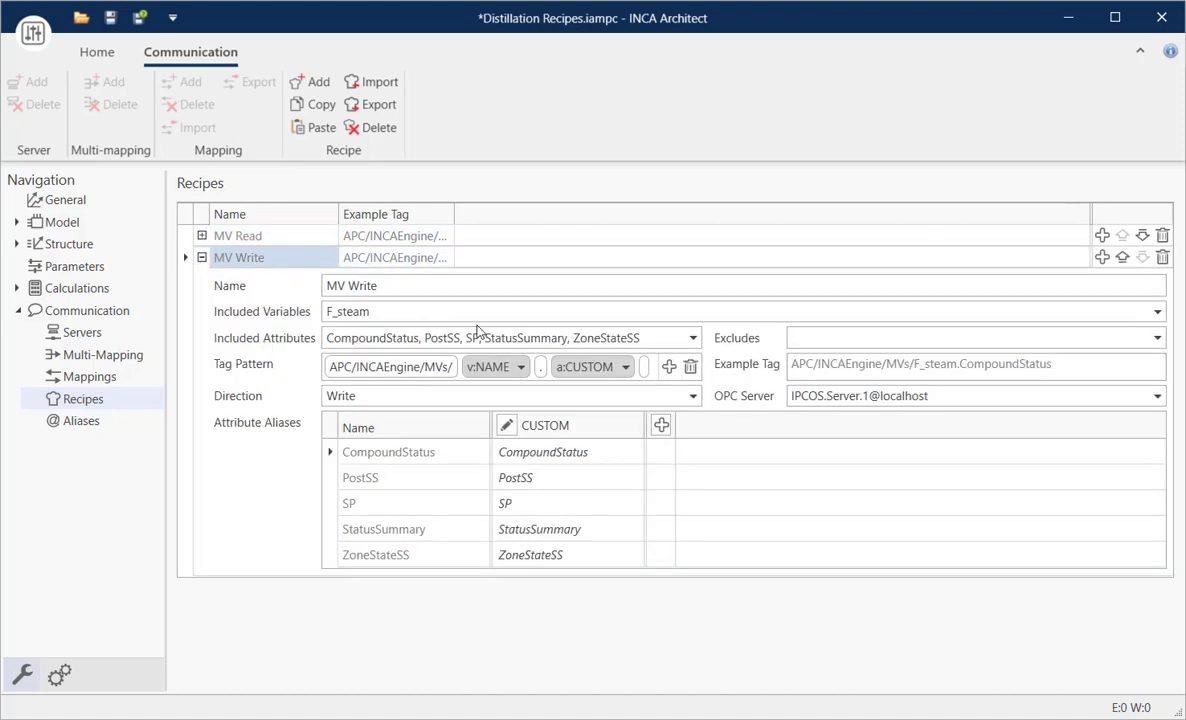
click(522, 368)
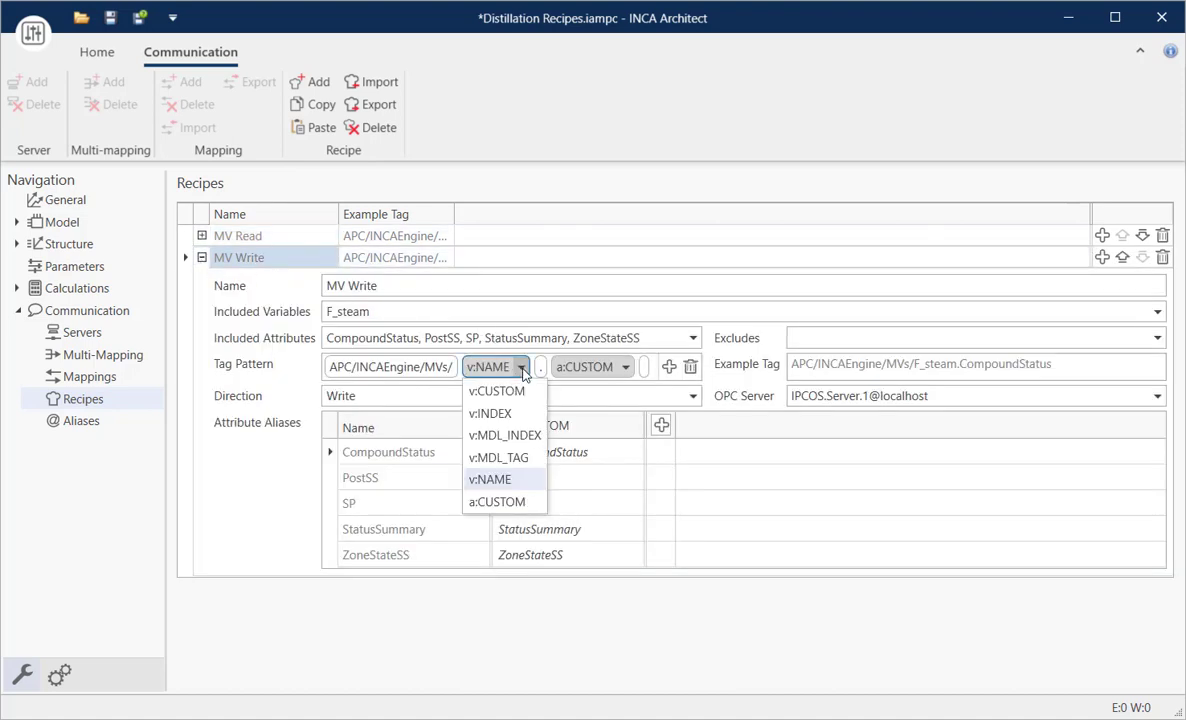
click(485, 389)
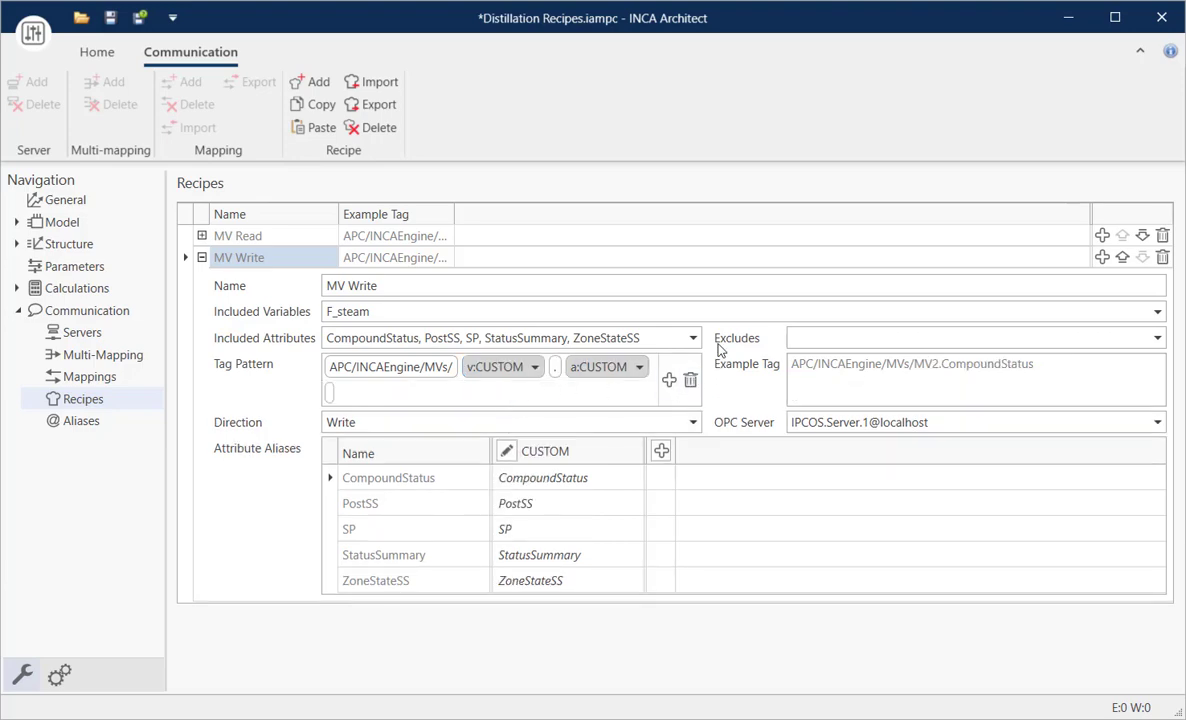
click(201, 257)
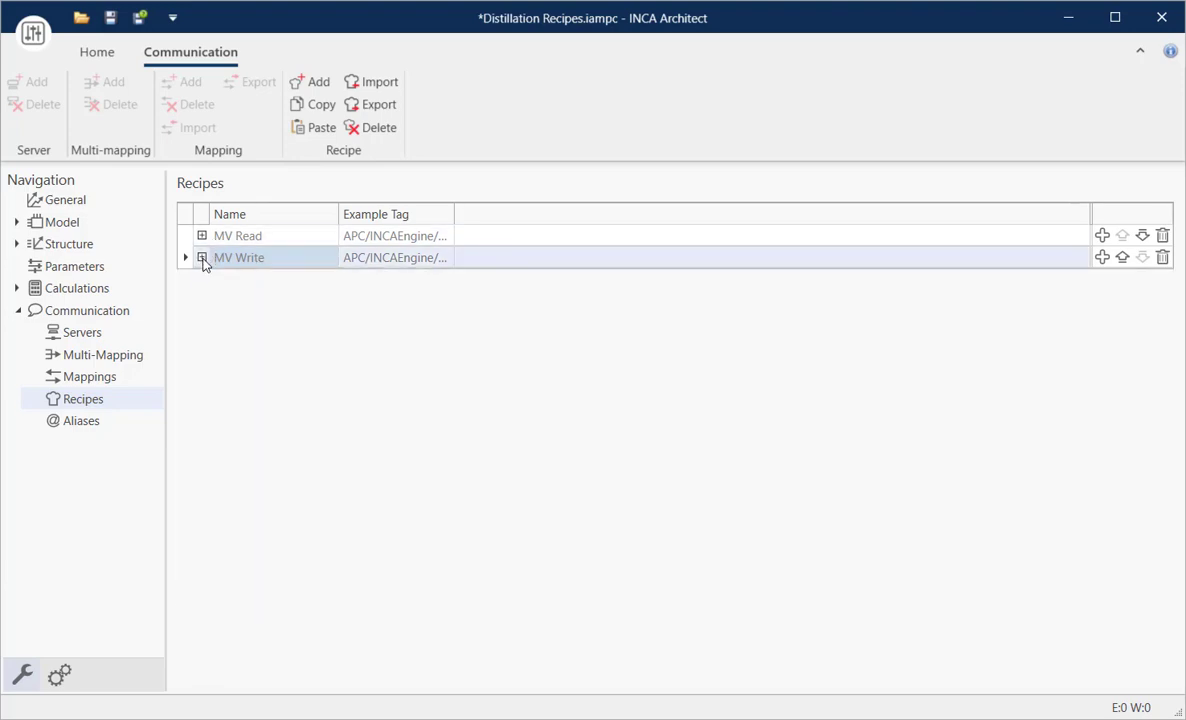
click(100, 384)
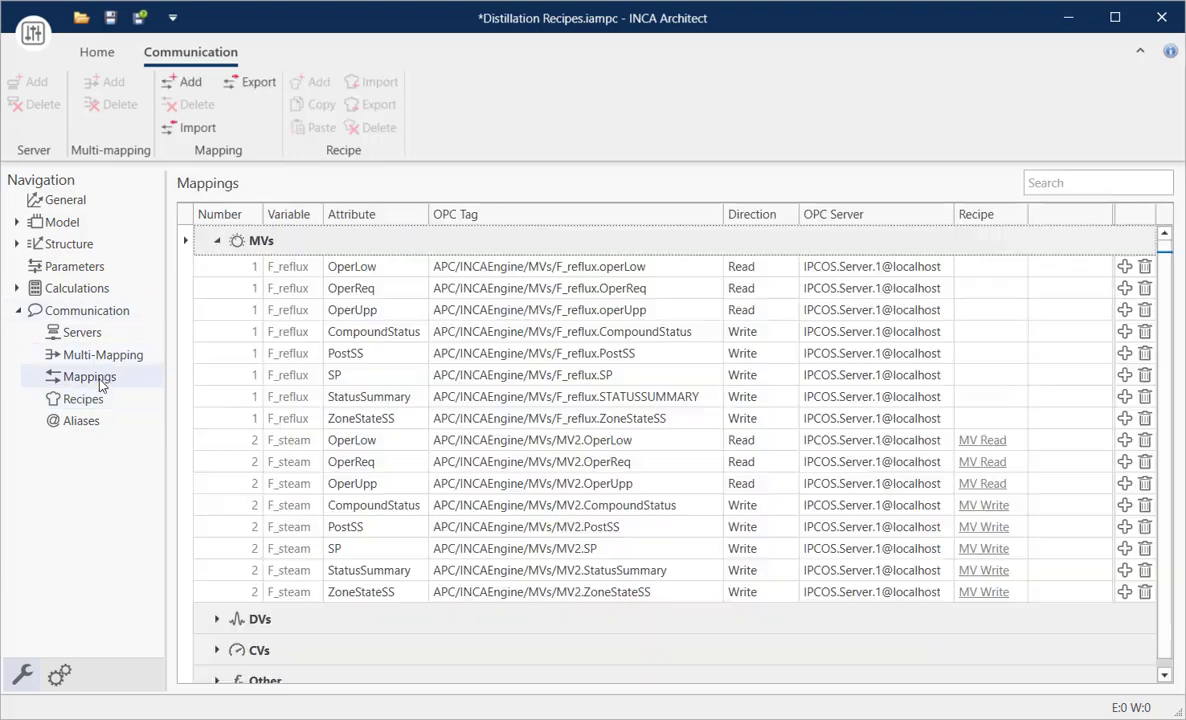